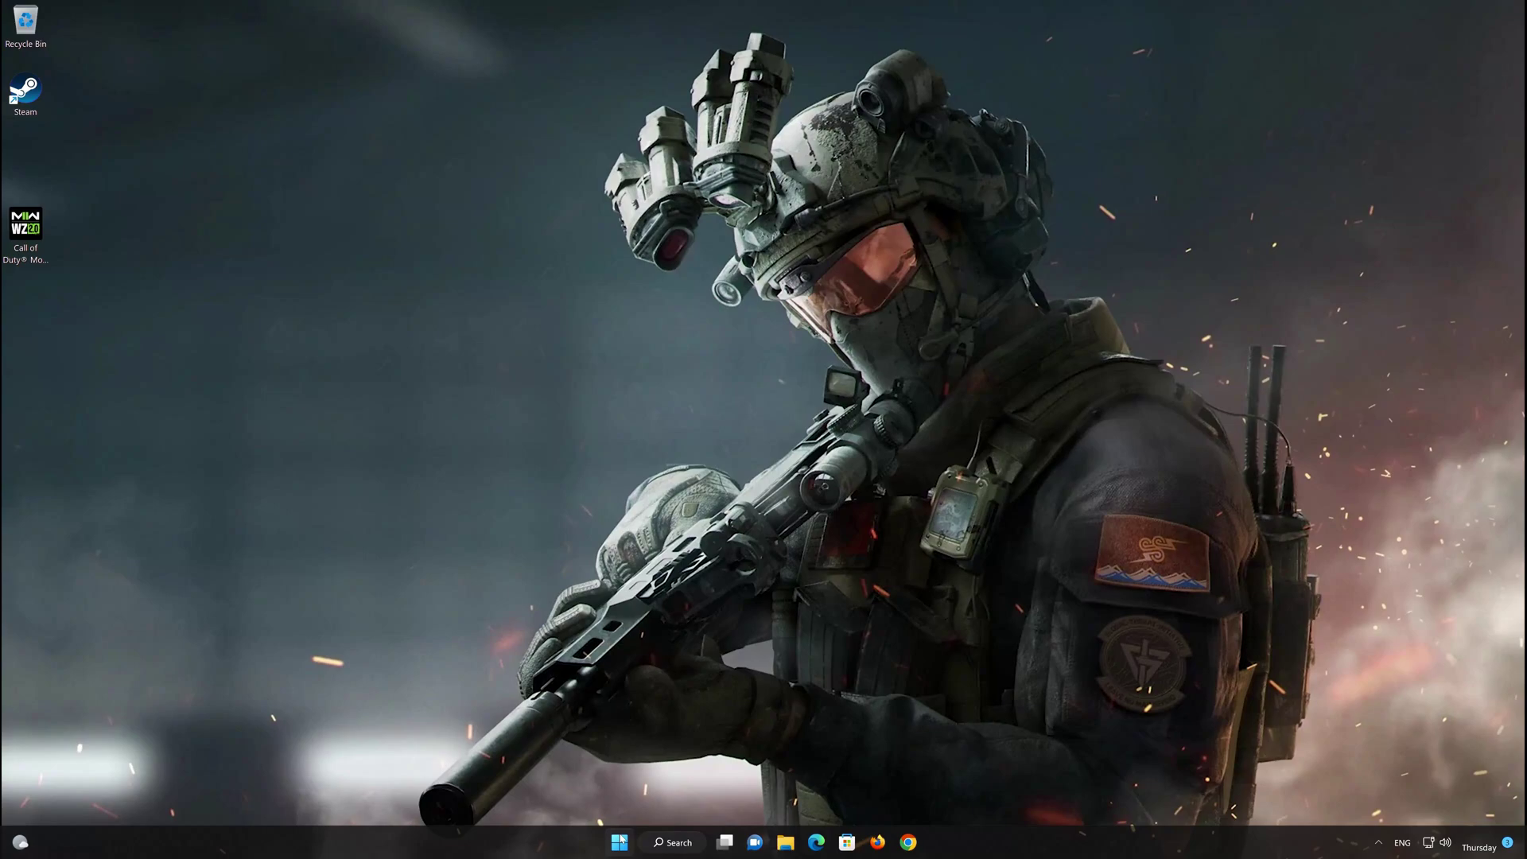
Step: Open Control Panel by searching 'control panel' from the Start menu
left_click(620, 841)
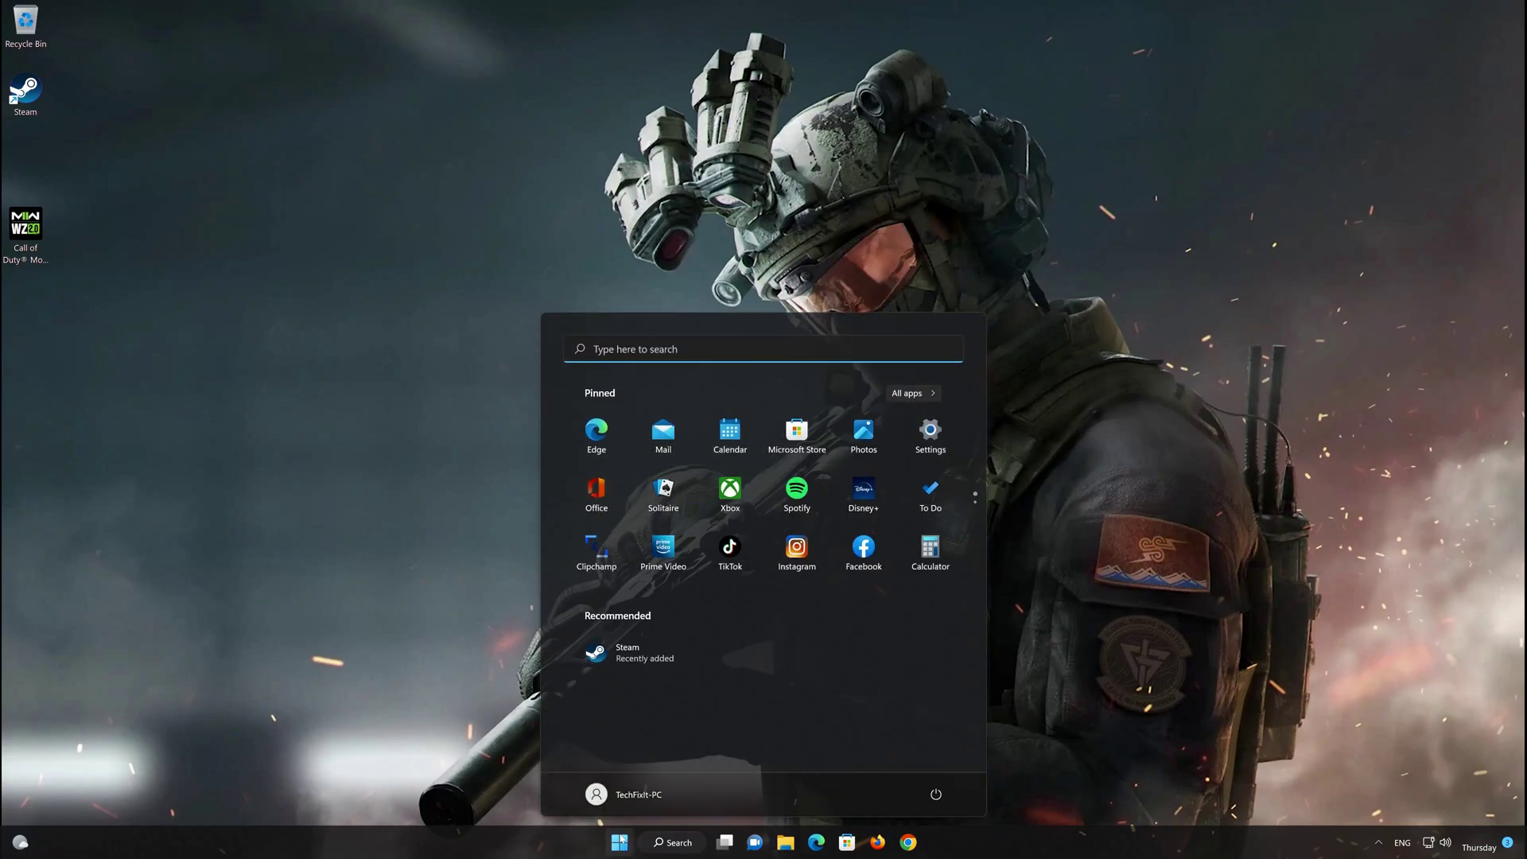
type("control pa")
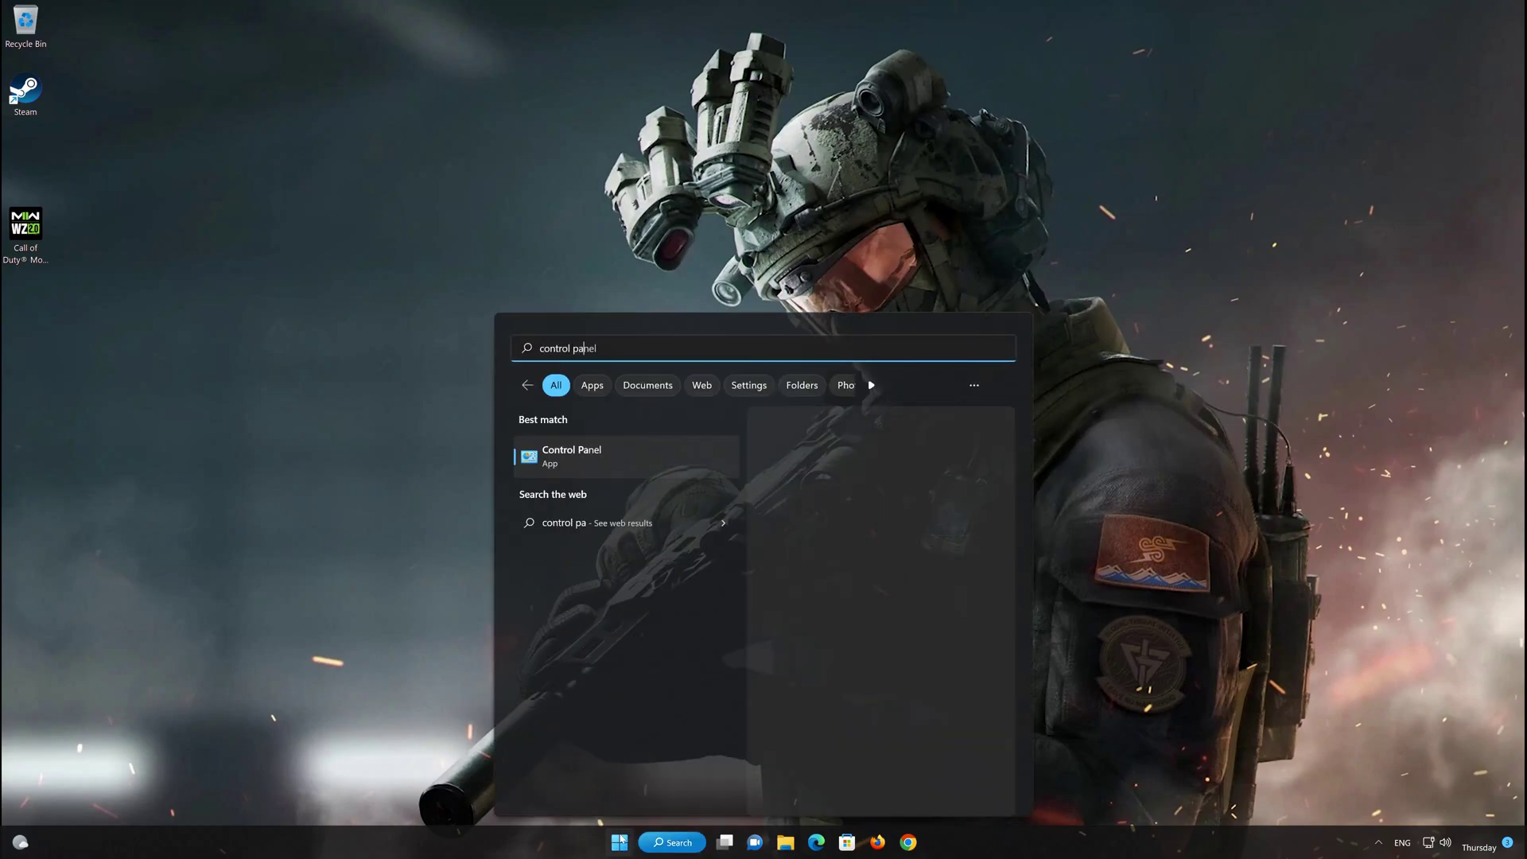
type("nel")
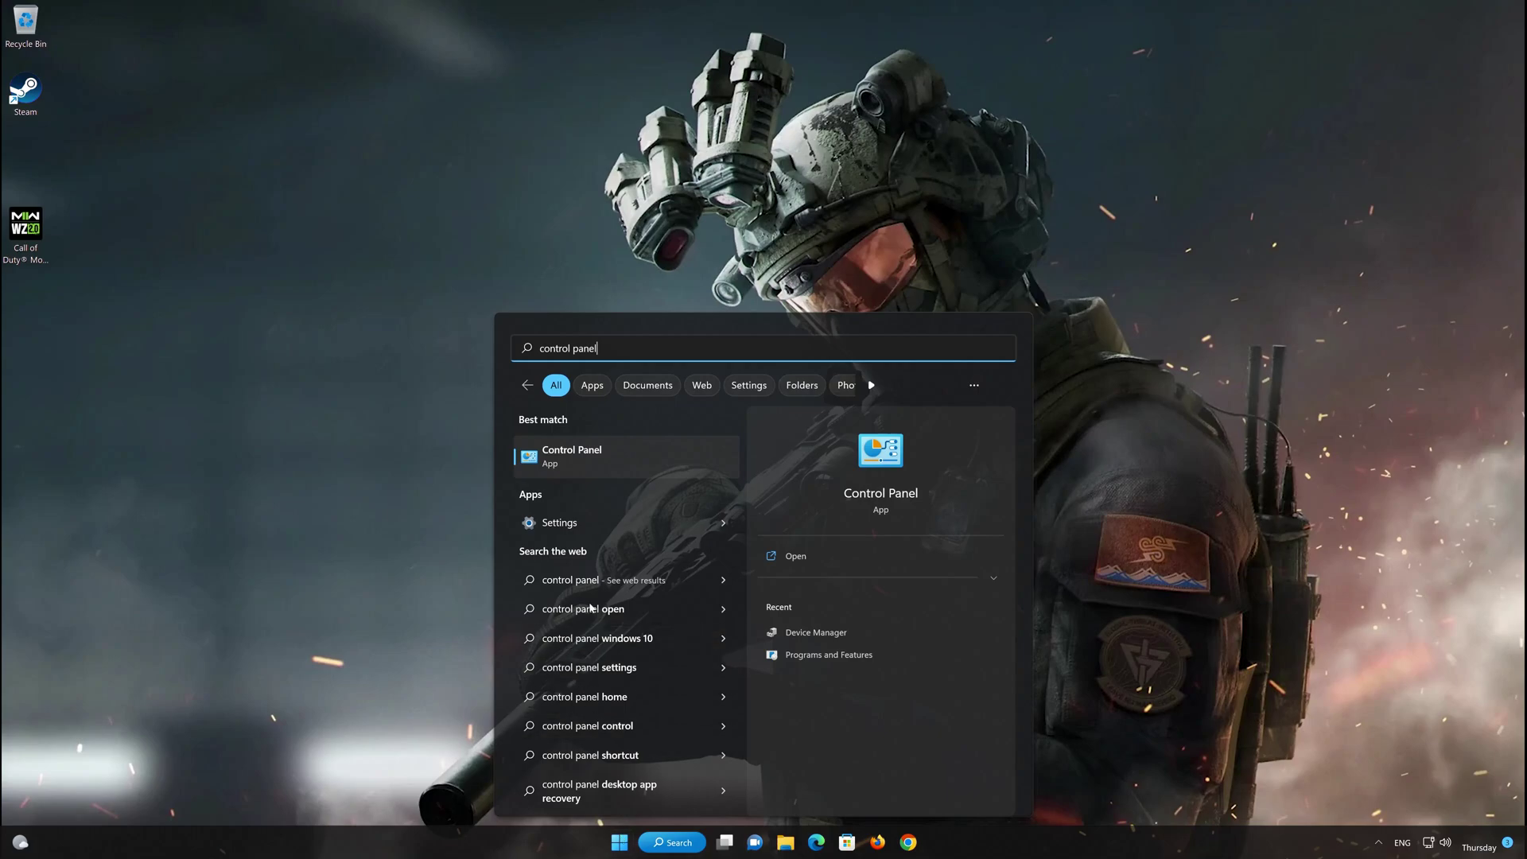
left_click(615, 459)
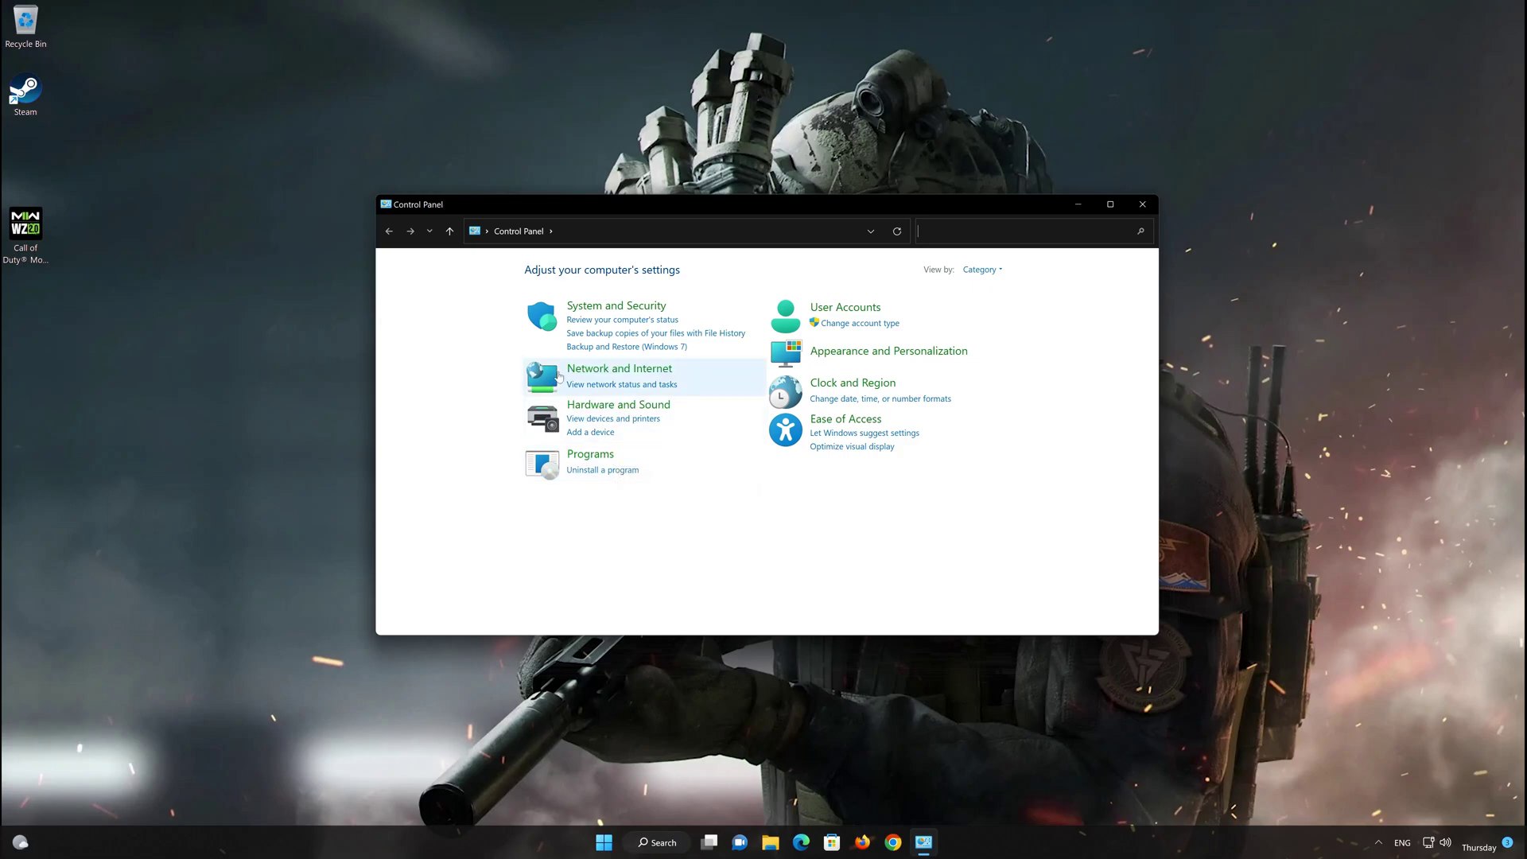
Step: Go through Network and Internet to Network and Sharing Center and show Ethernet0's status
left_click(628, 371)
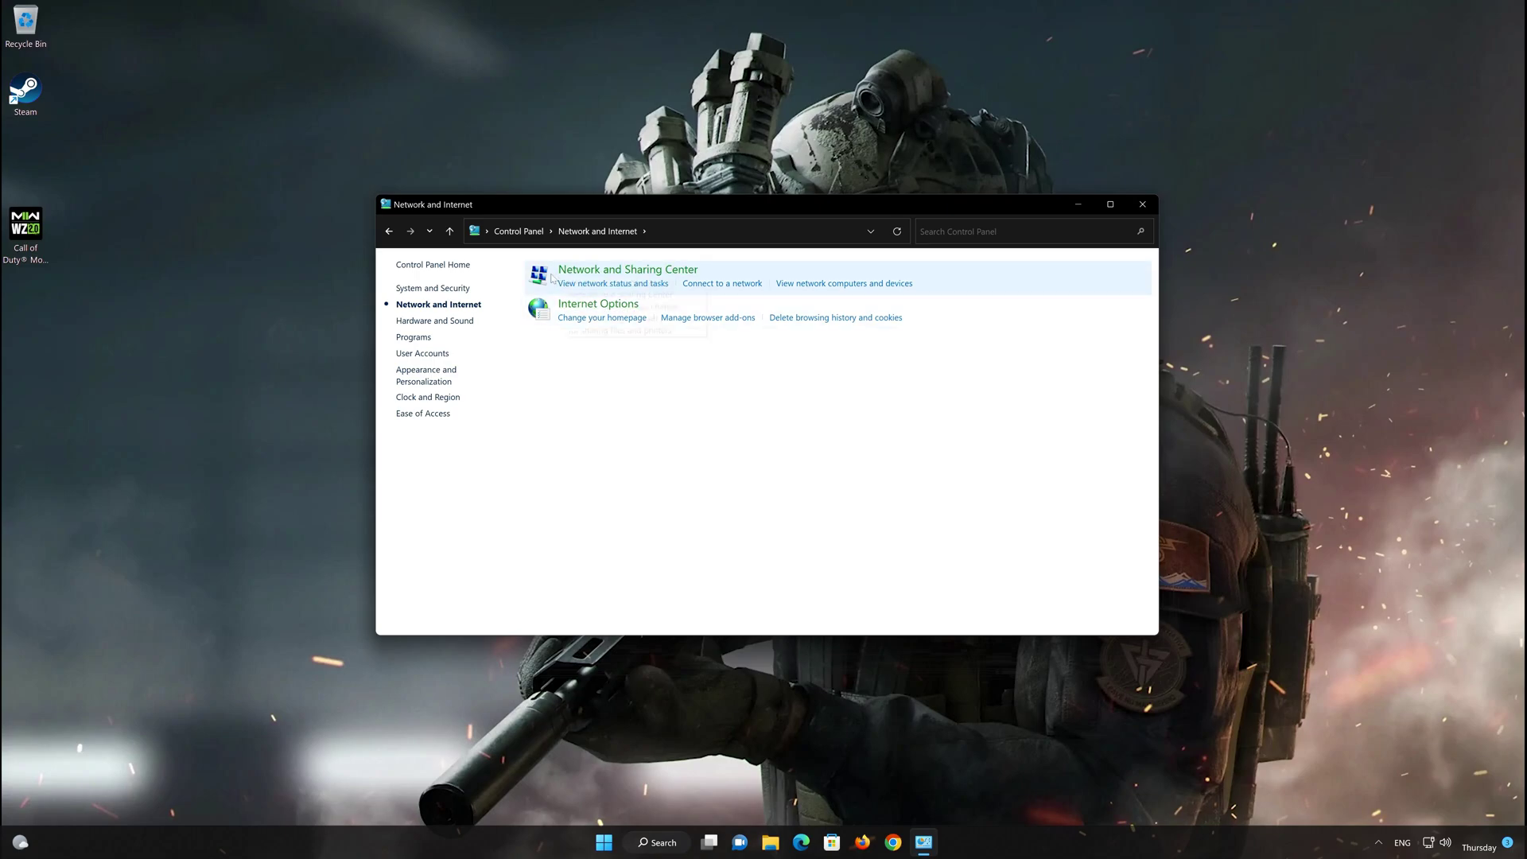
left_click(644, 272)
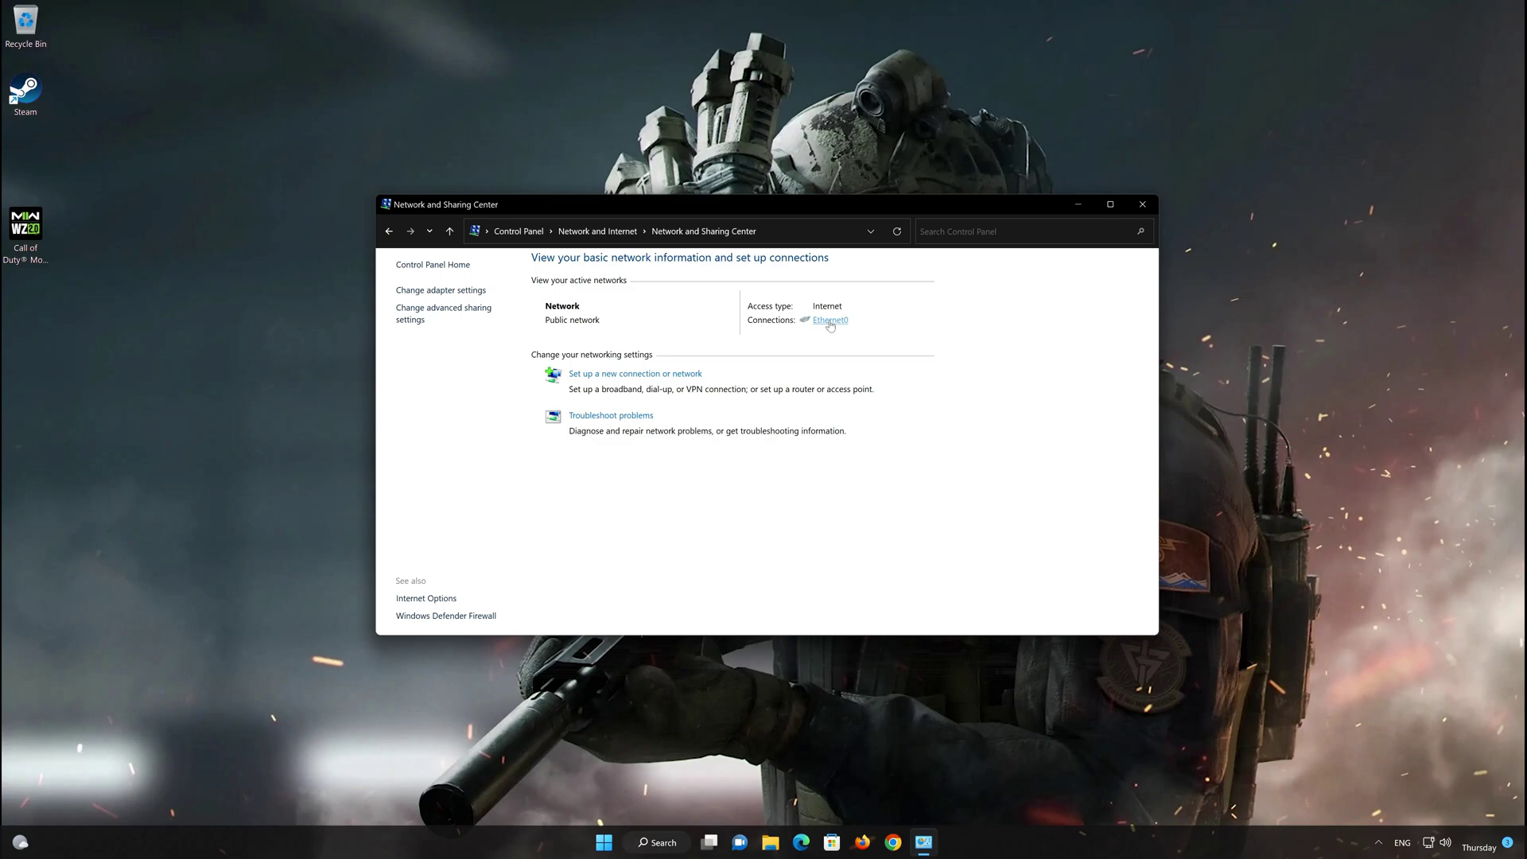
left_click(830, 322)
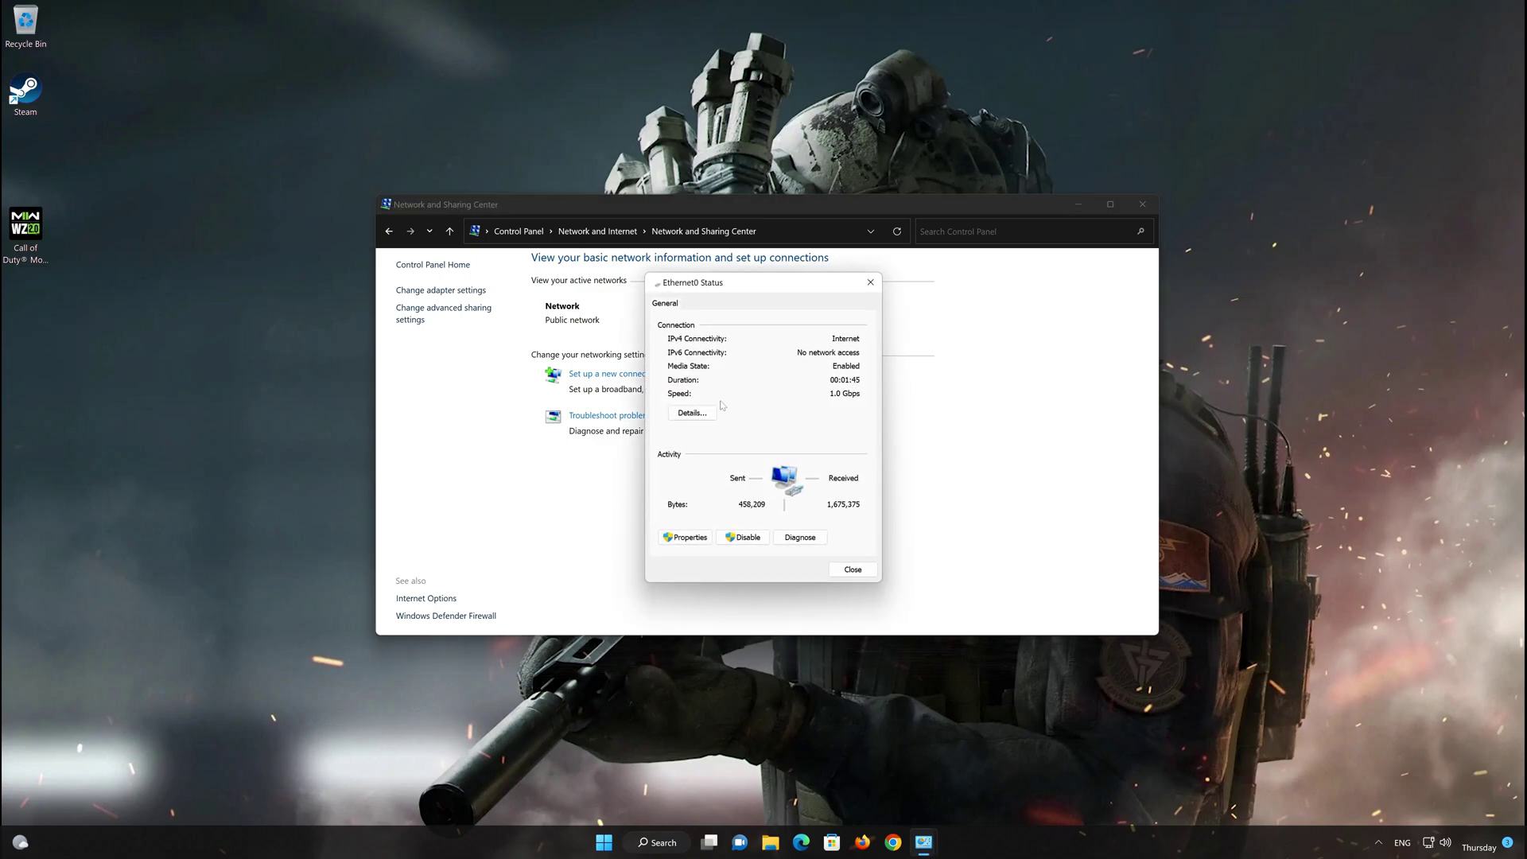
Step: Open the Internet Protocol Version 4 (TCP/IPv4) properties of the Ethernet0 connection
left_click(694, 538)
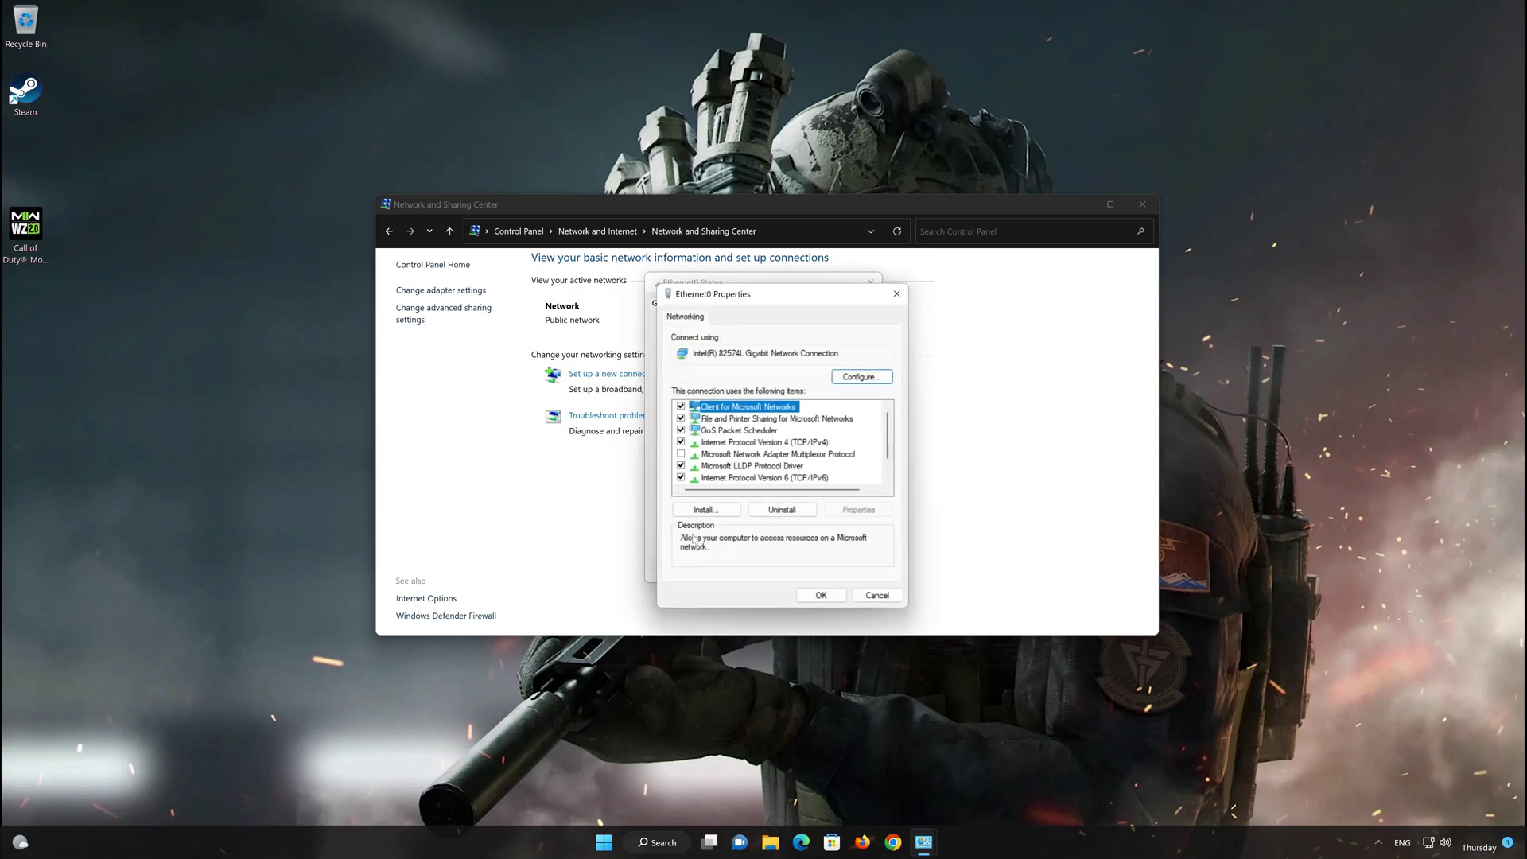
left_click(723, 442)
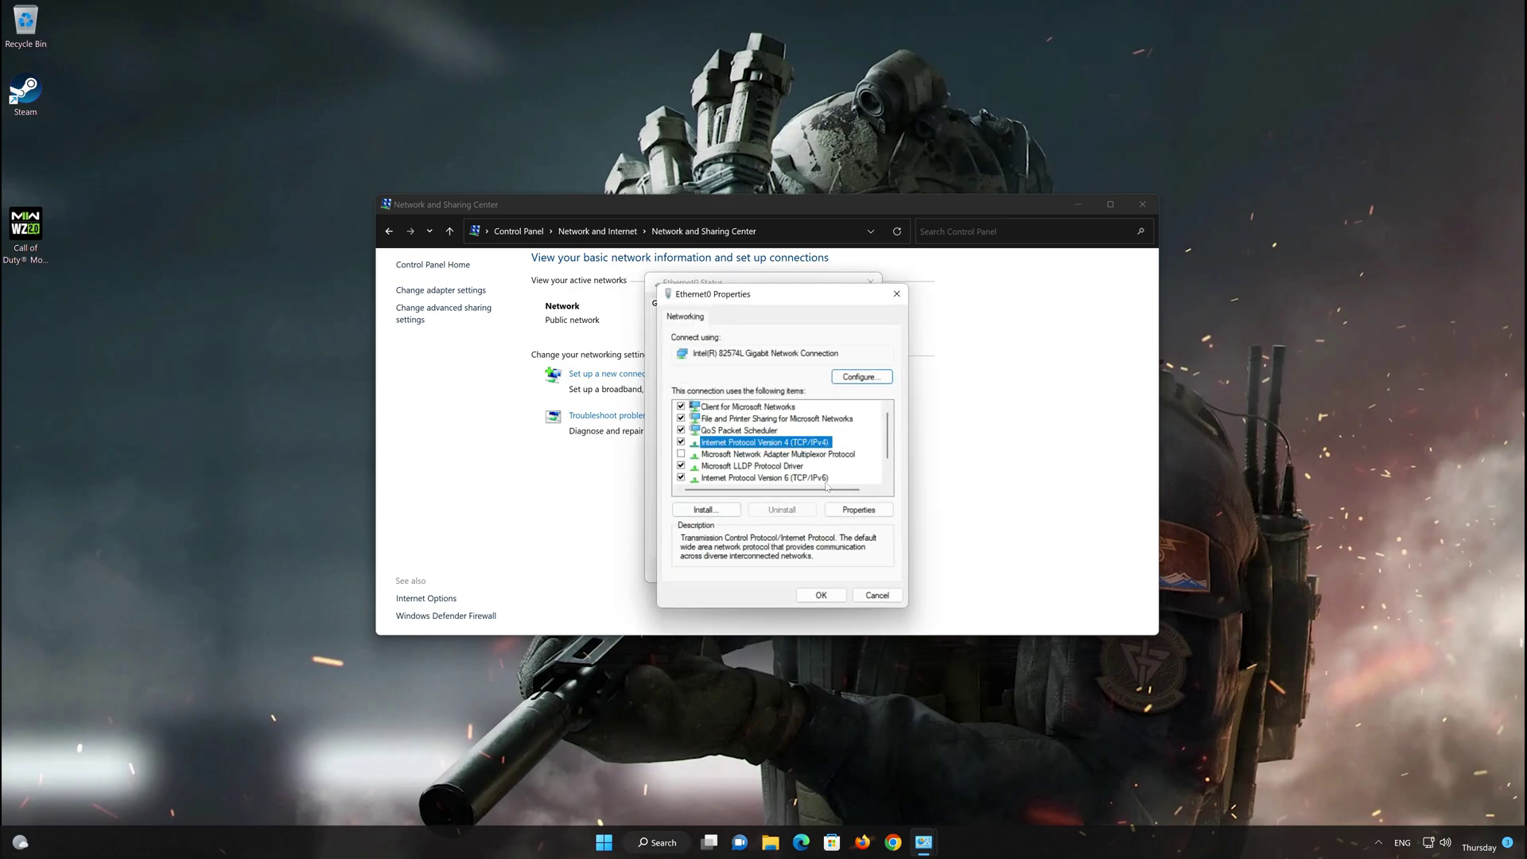
left_click(858, 510)
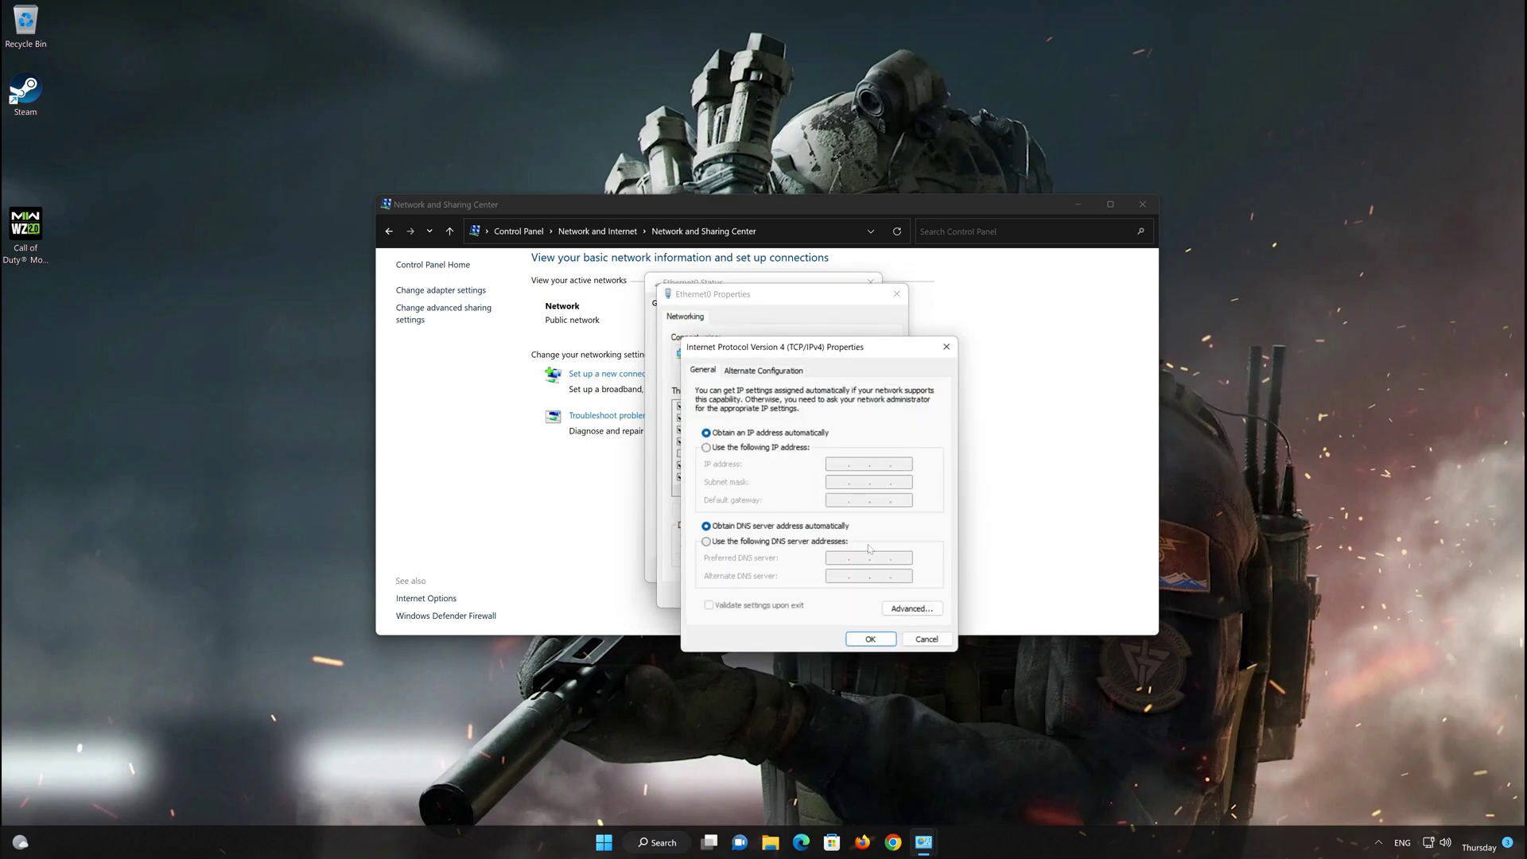
Step: Set Ethernet0's IPv4 DNS servers manually to 8.8.8.8 and 8.8.4.4 and save
left_click(706, 541)
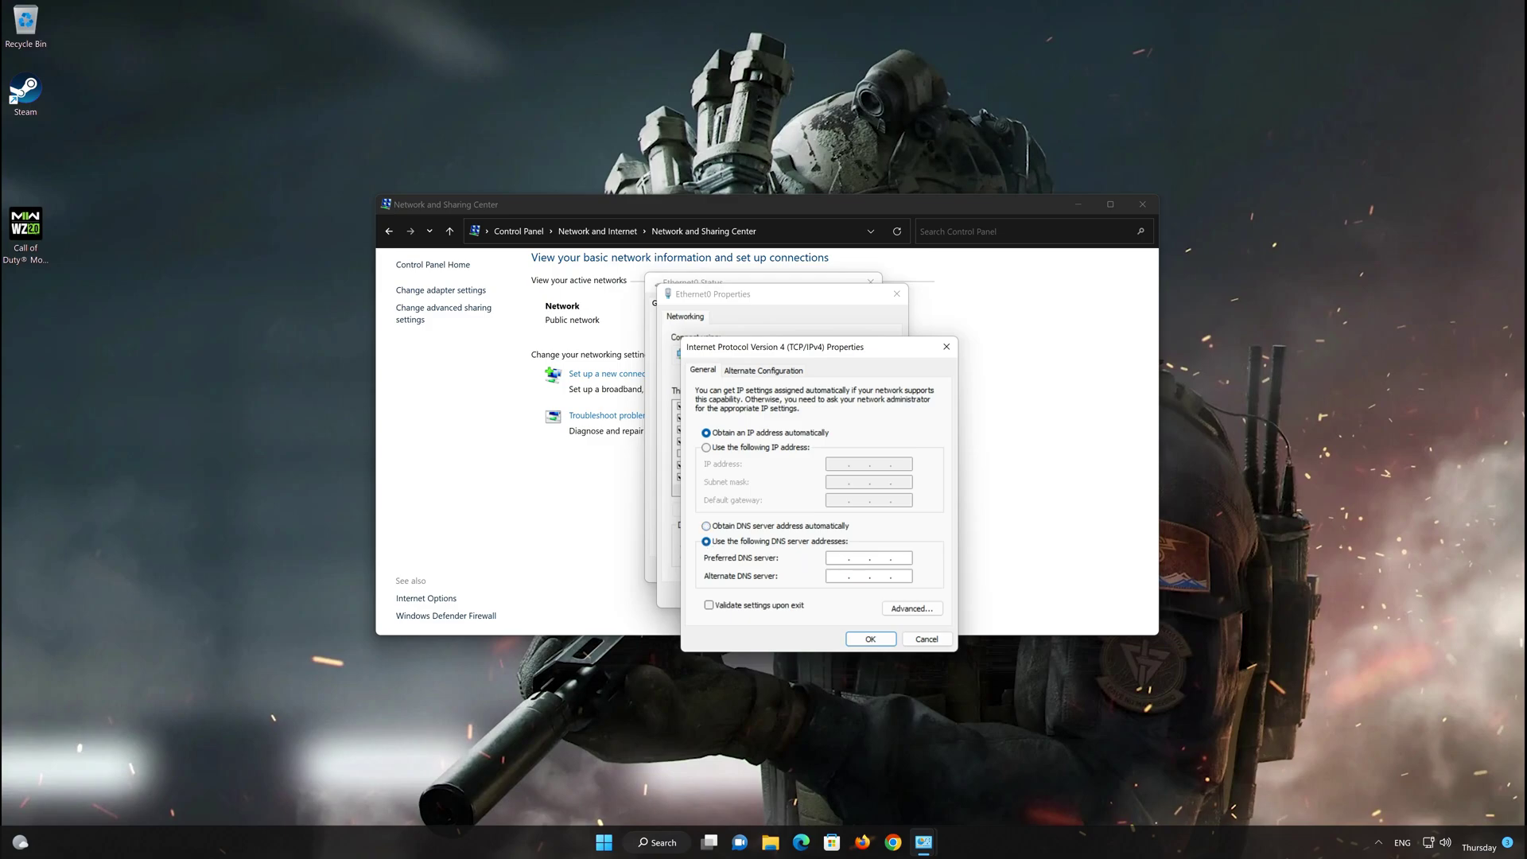
type("8")
type("8")
type("8")
type("8")
left_click(872, 640)
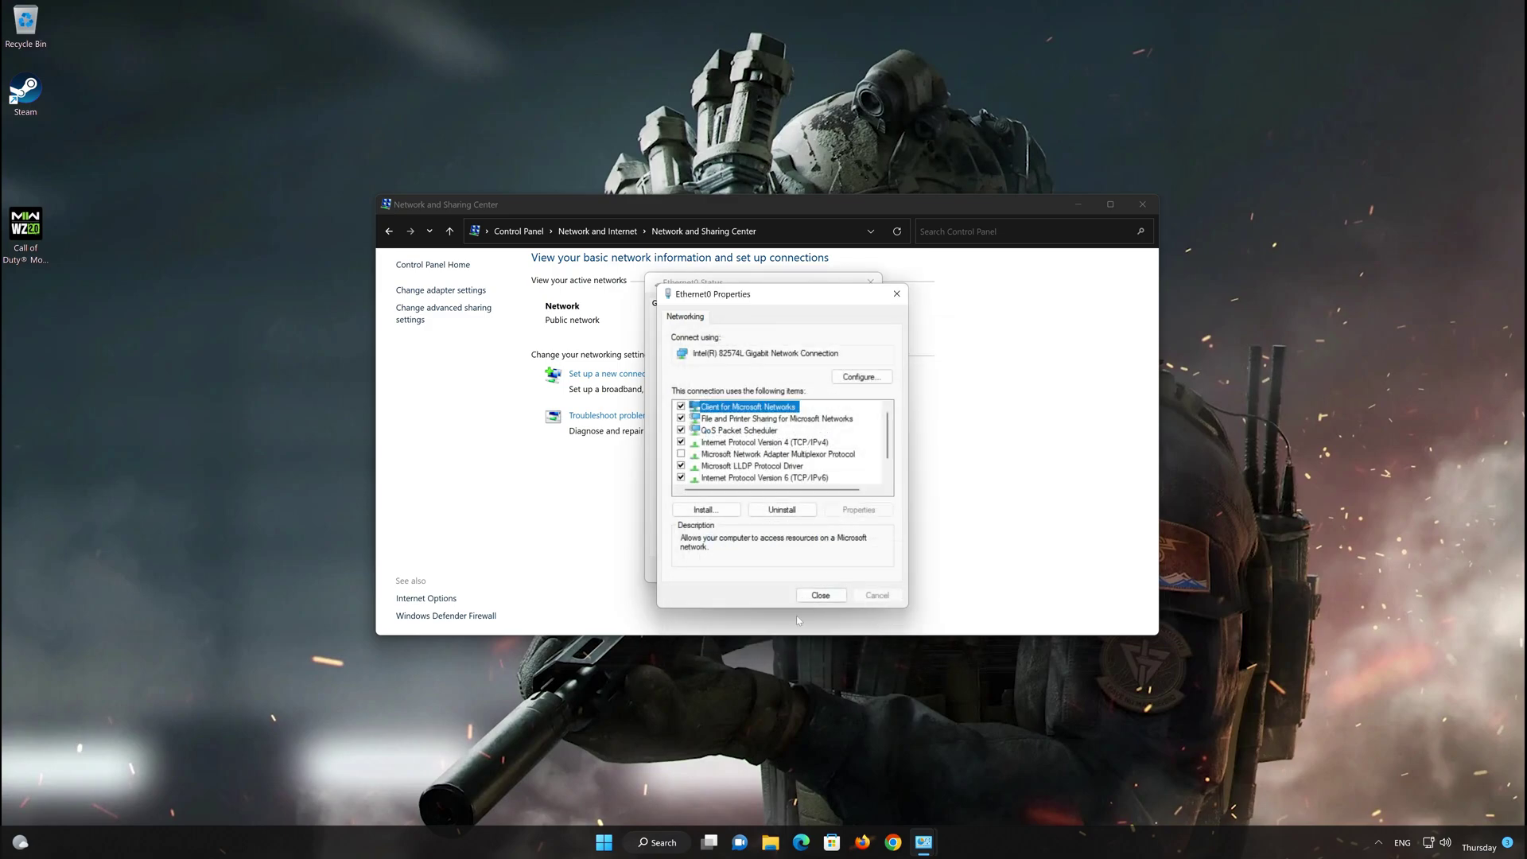
Step: Close the Ethernet0 properties, Ethernet0 status and Network and Sharing Center windows
left_click(825, 601)
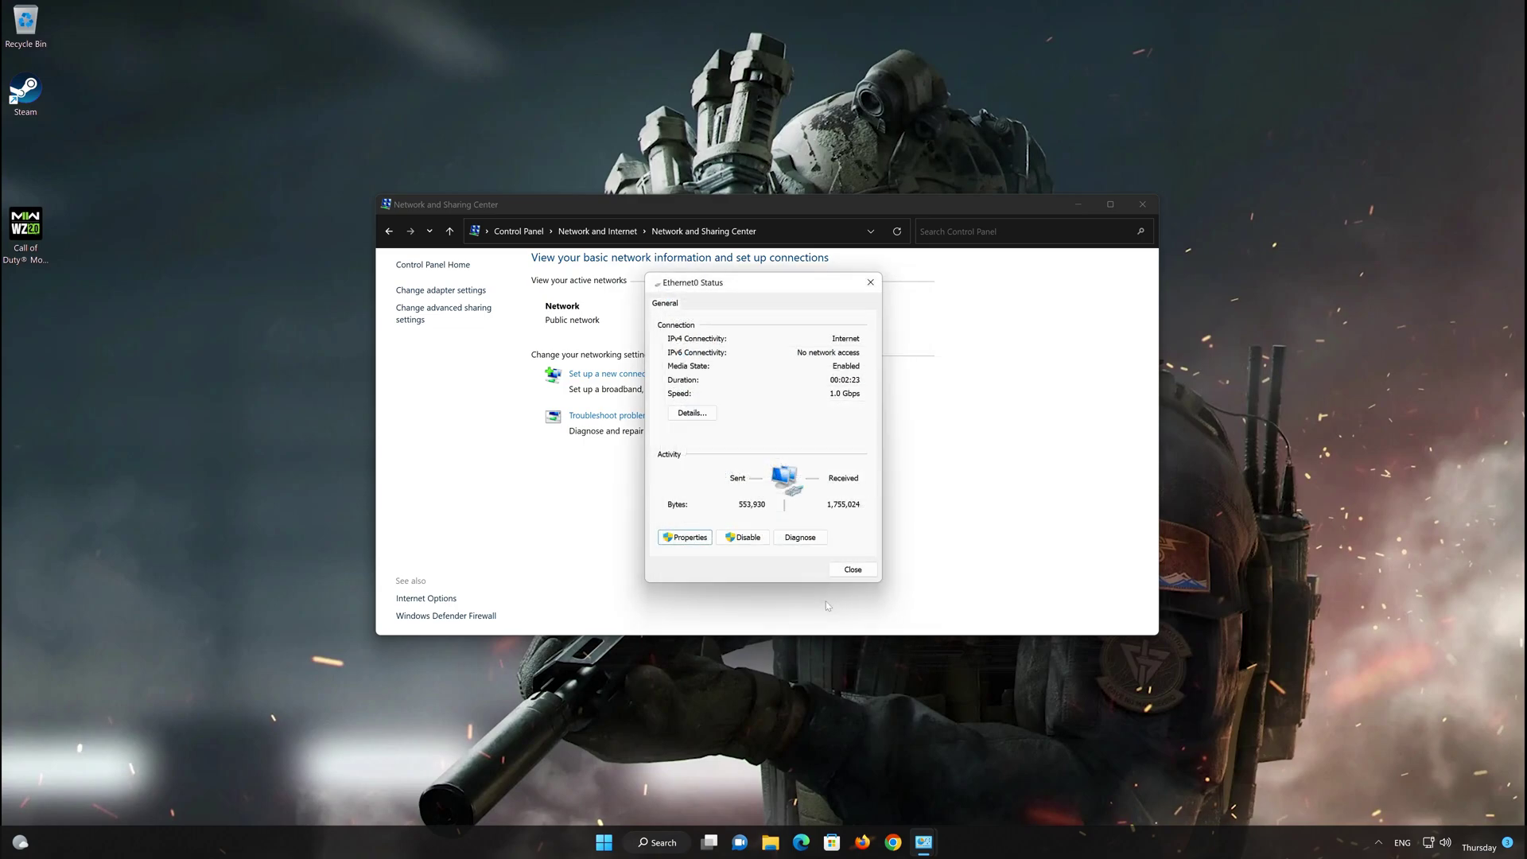
left_click(852, 570)
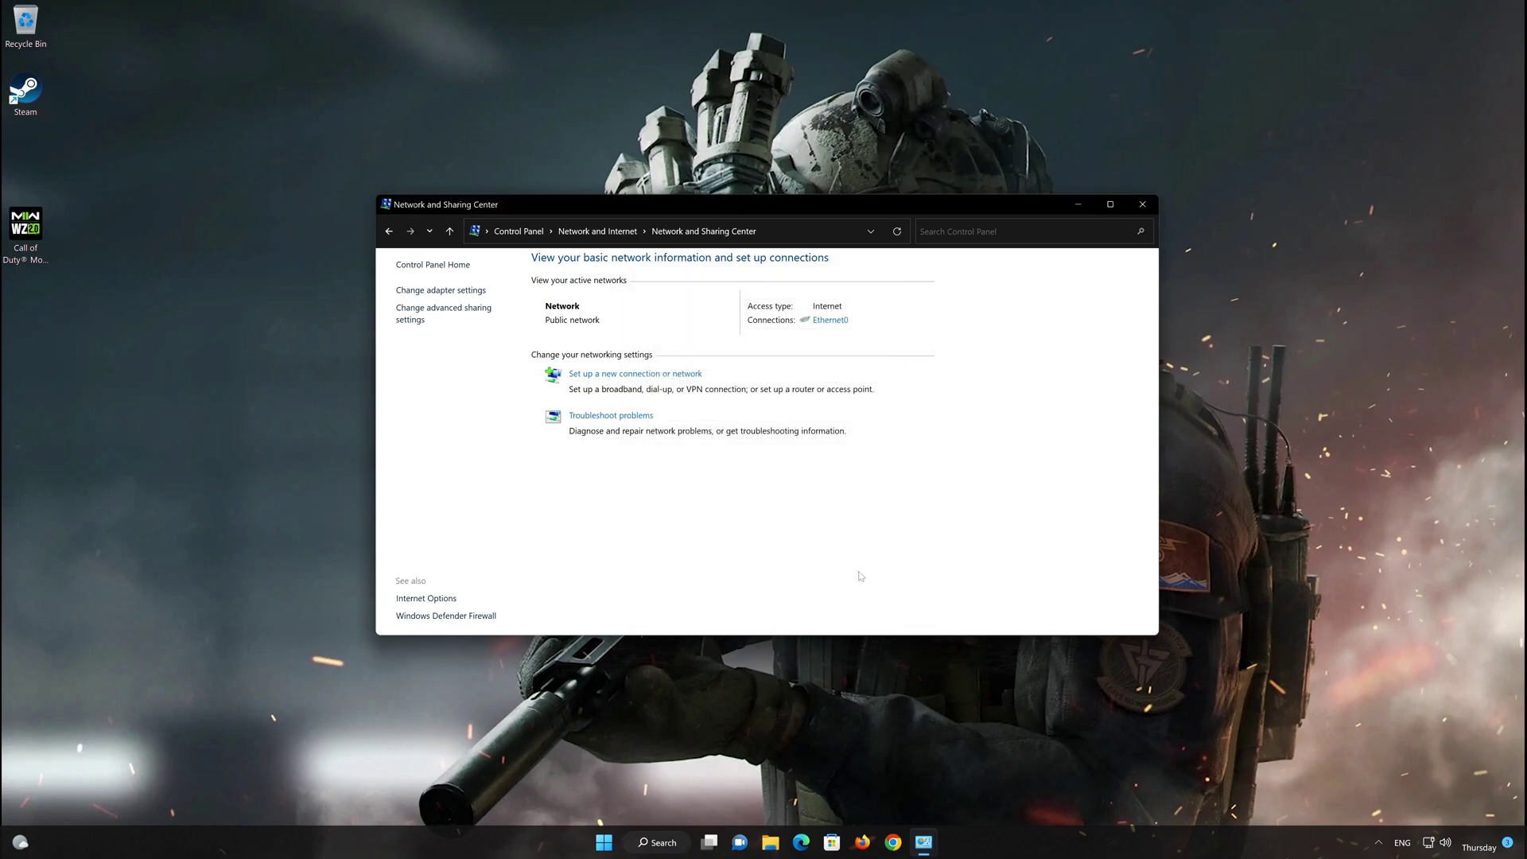
left_click(1149, 210)
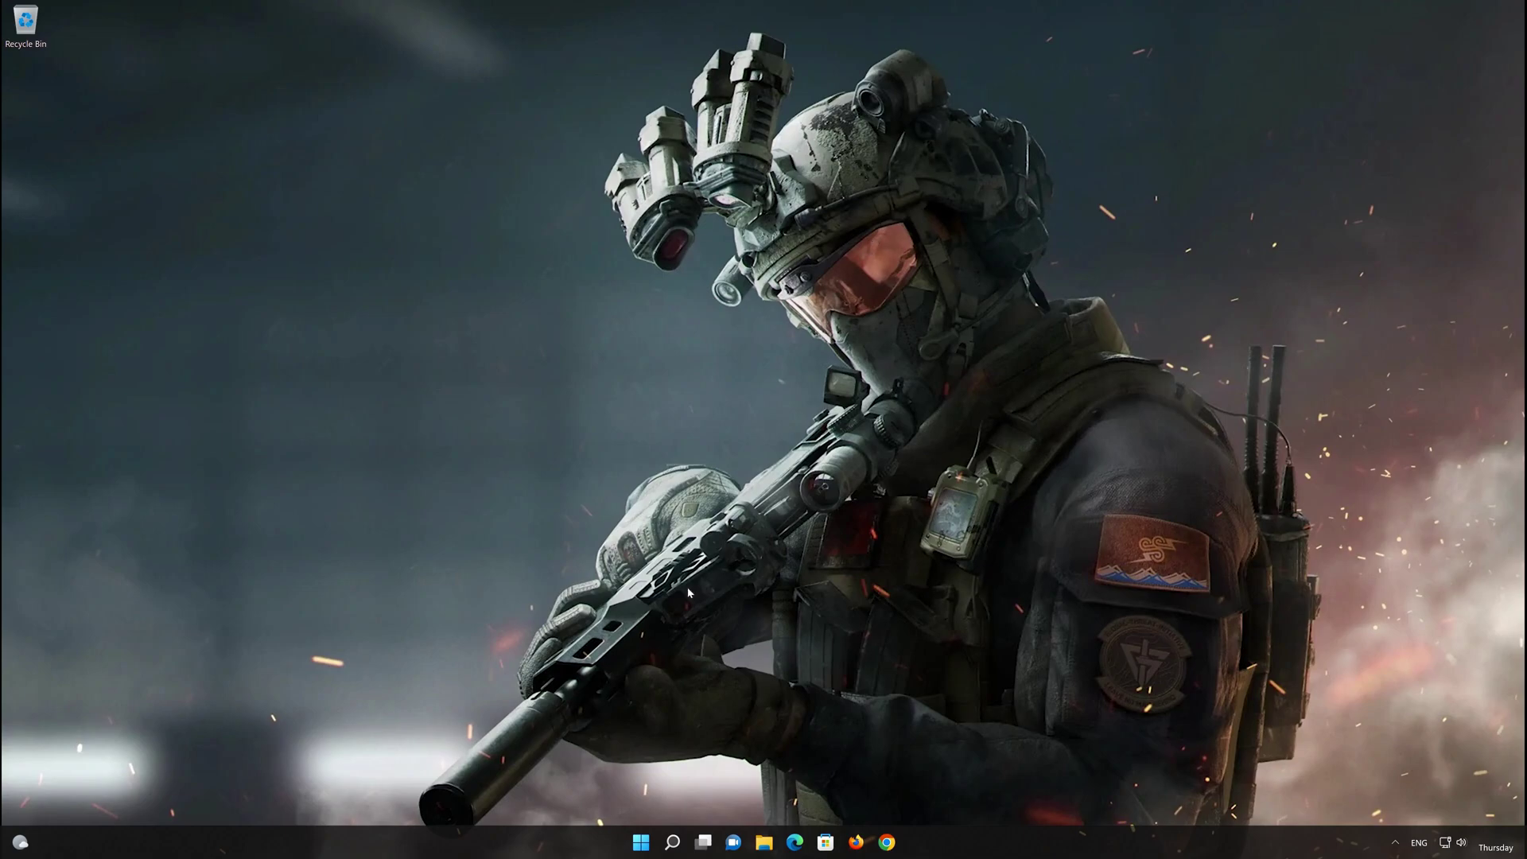
Step: Launch the Settings app from its pinned Start menu tile
left_click(636, 838)
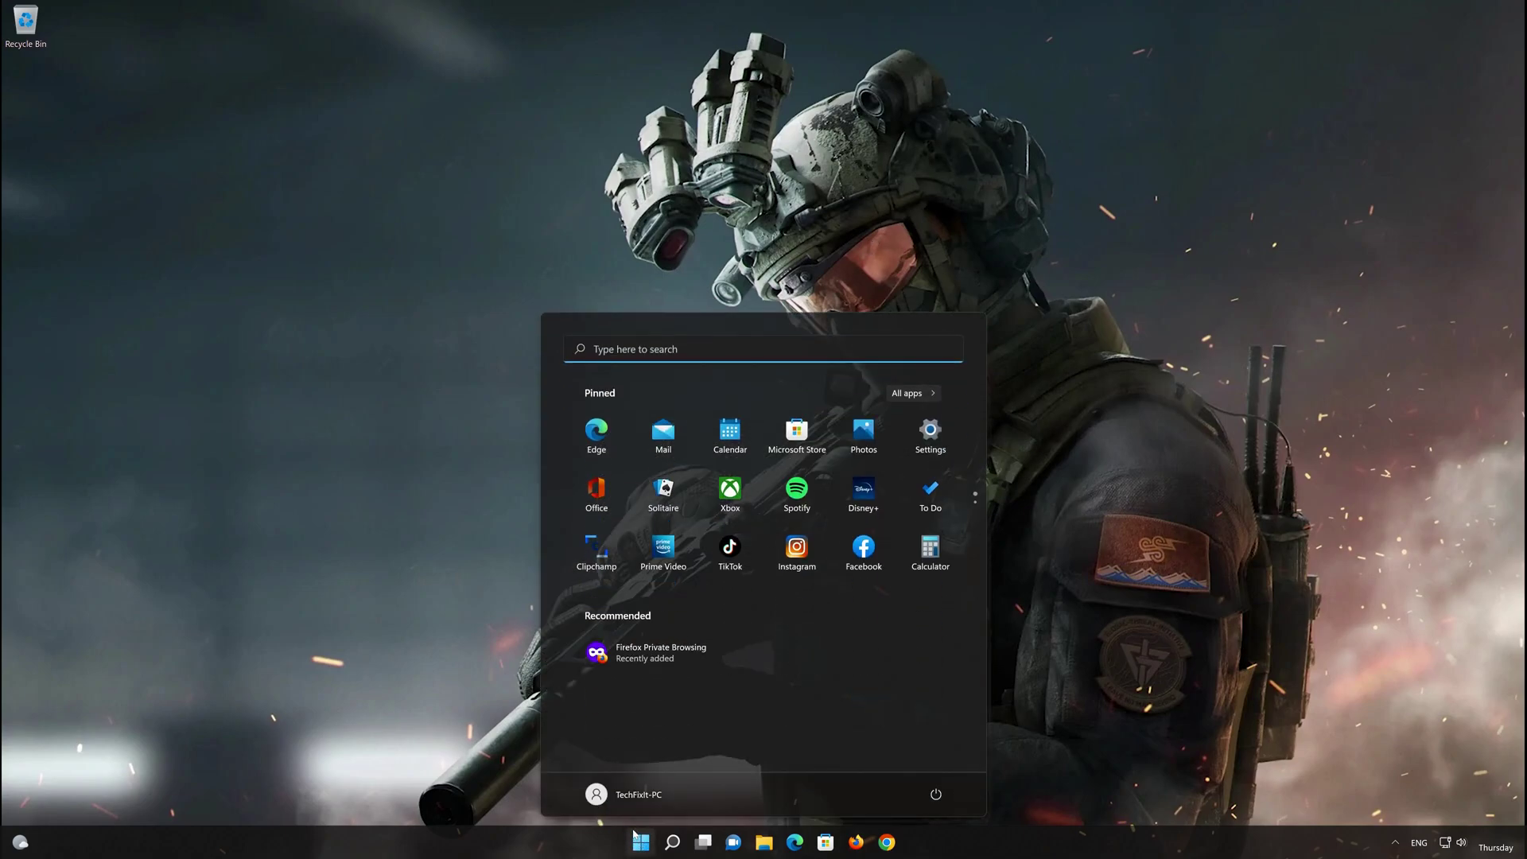
left_click(926, 443)
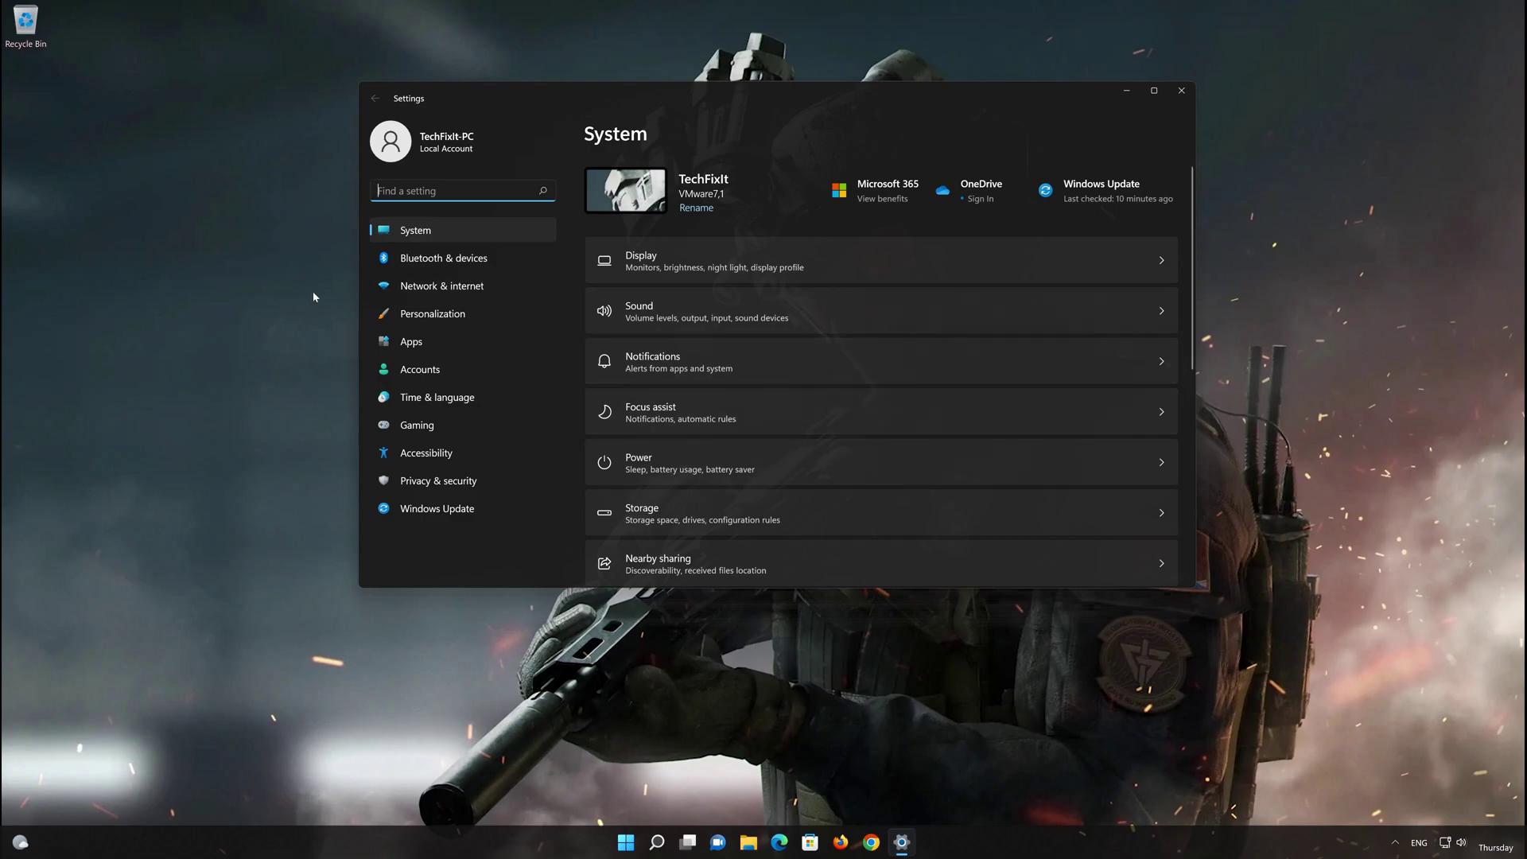
Step: Go to Network & internet, then Advanced network settings, then the Network reset page
left_click(461, 290)
scroll(613, 317, "down", 2)
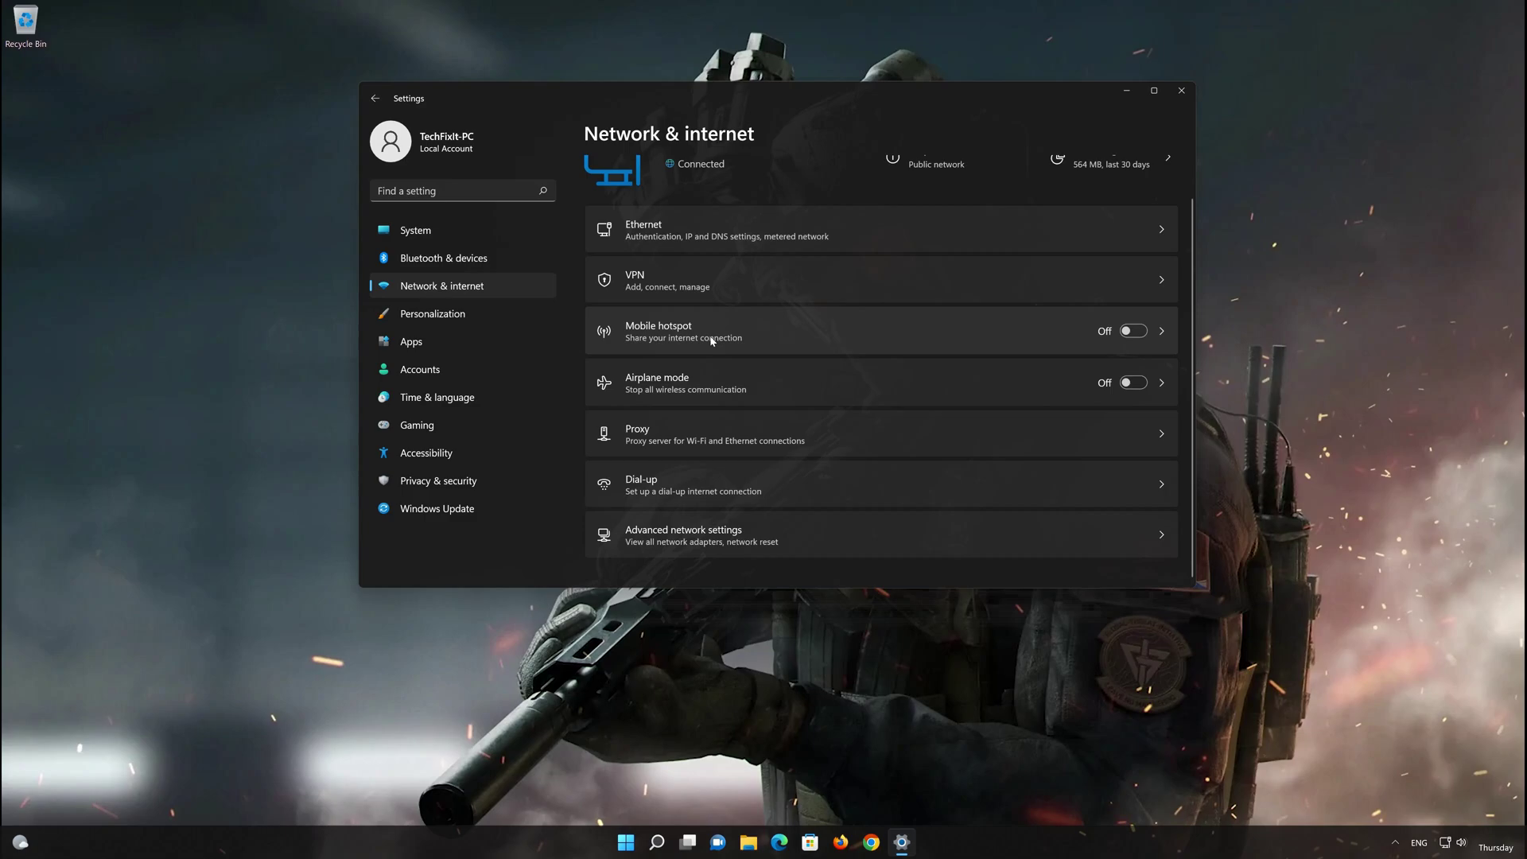
left_click(698, 549)
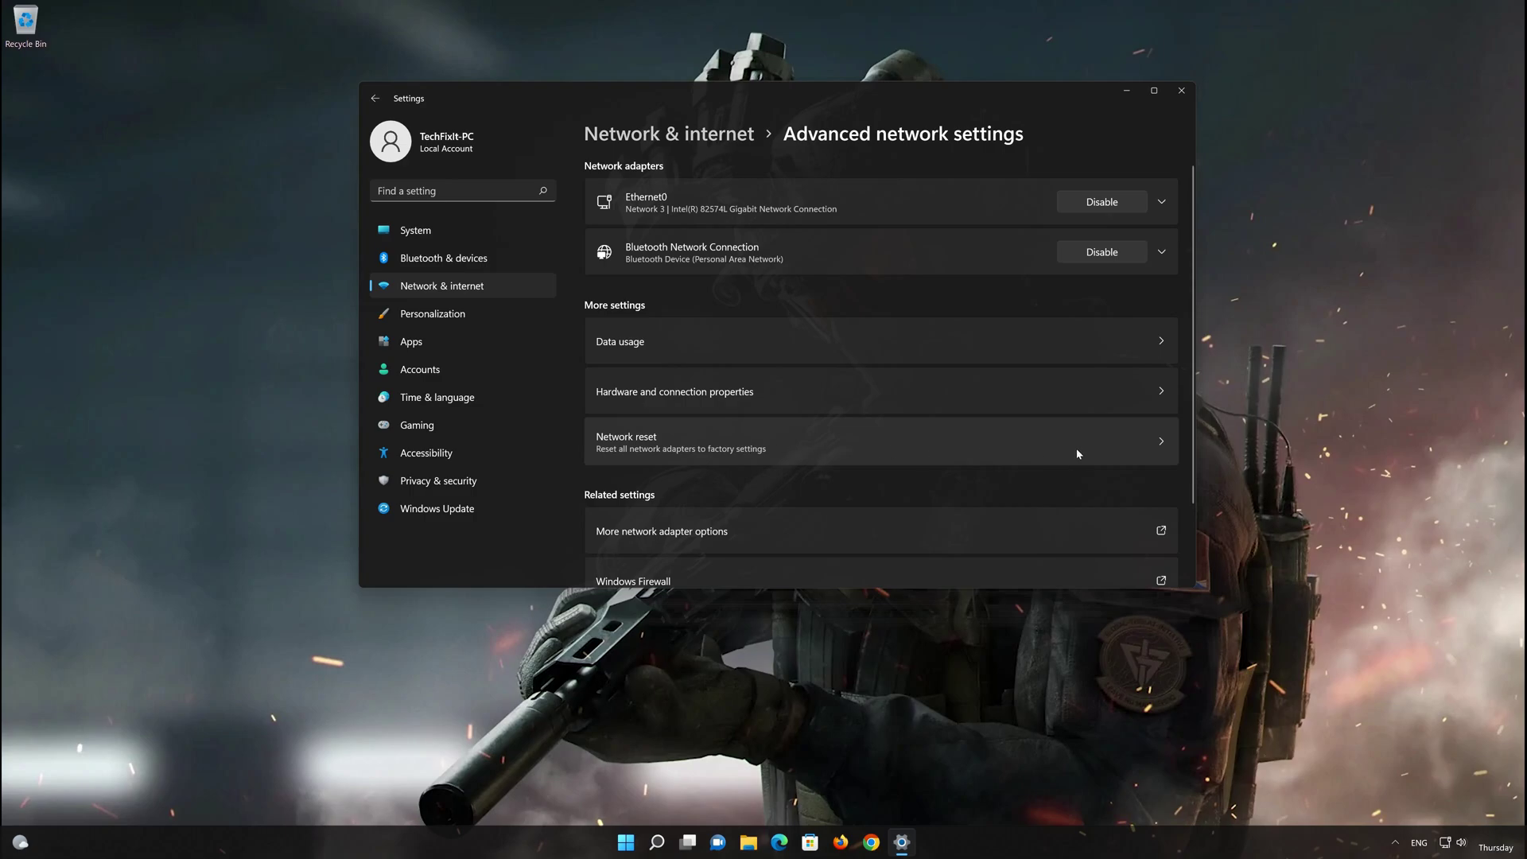
left_click(708, 443)
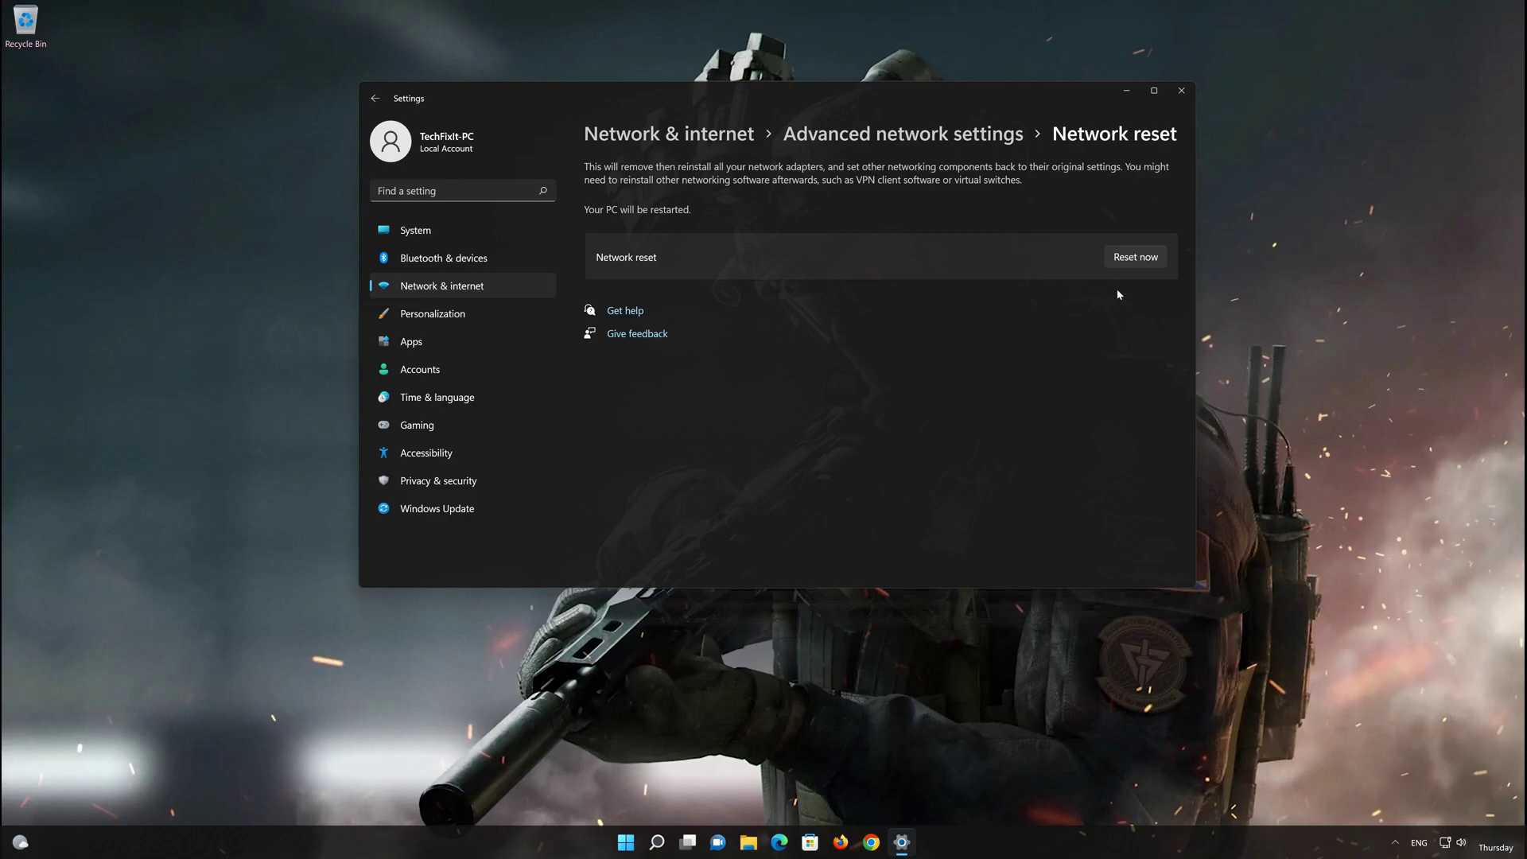
Step: Reset and confirm all network adapters, dismiss the sign-out warning, and close Settings
left_click(1152, 259)
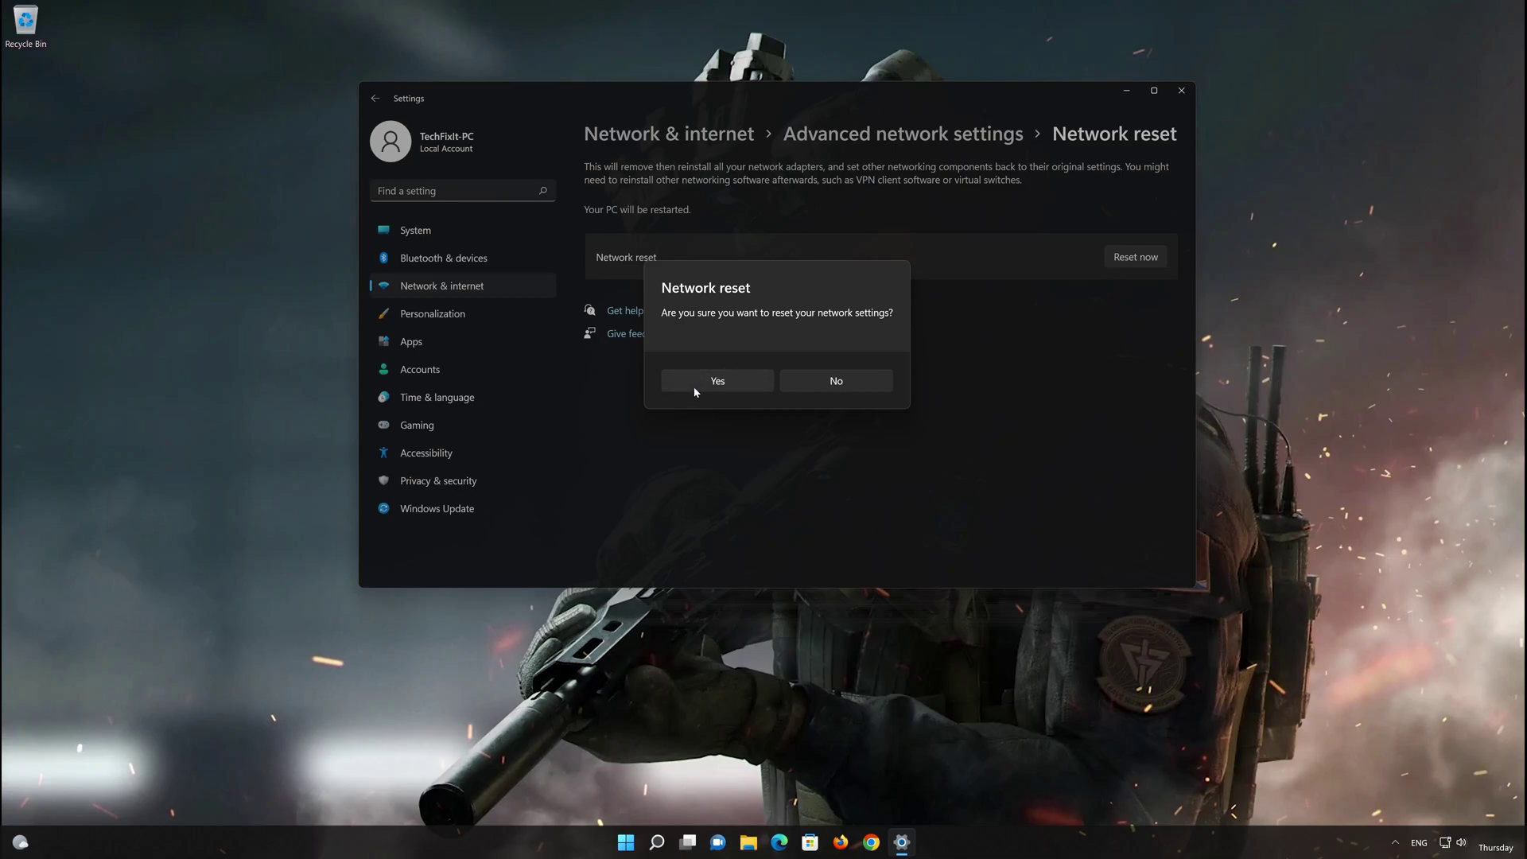
left_click(695, 390)
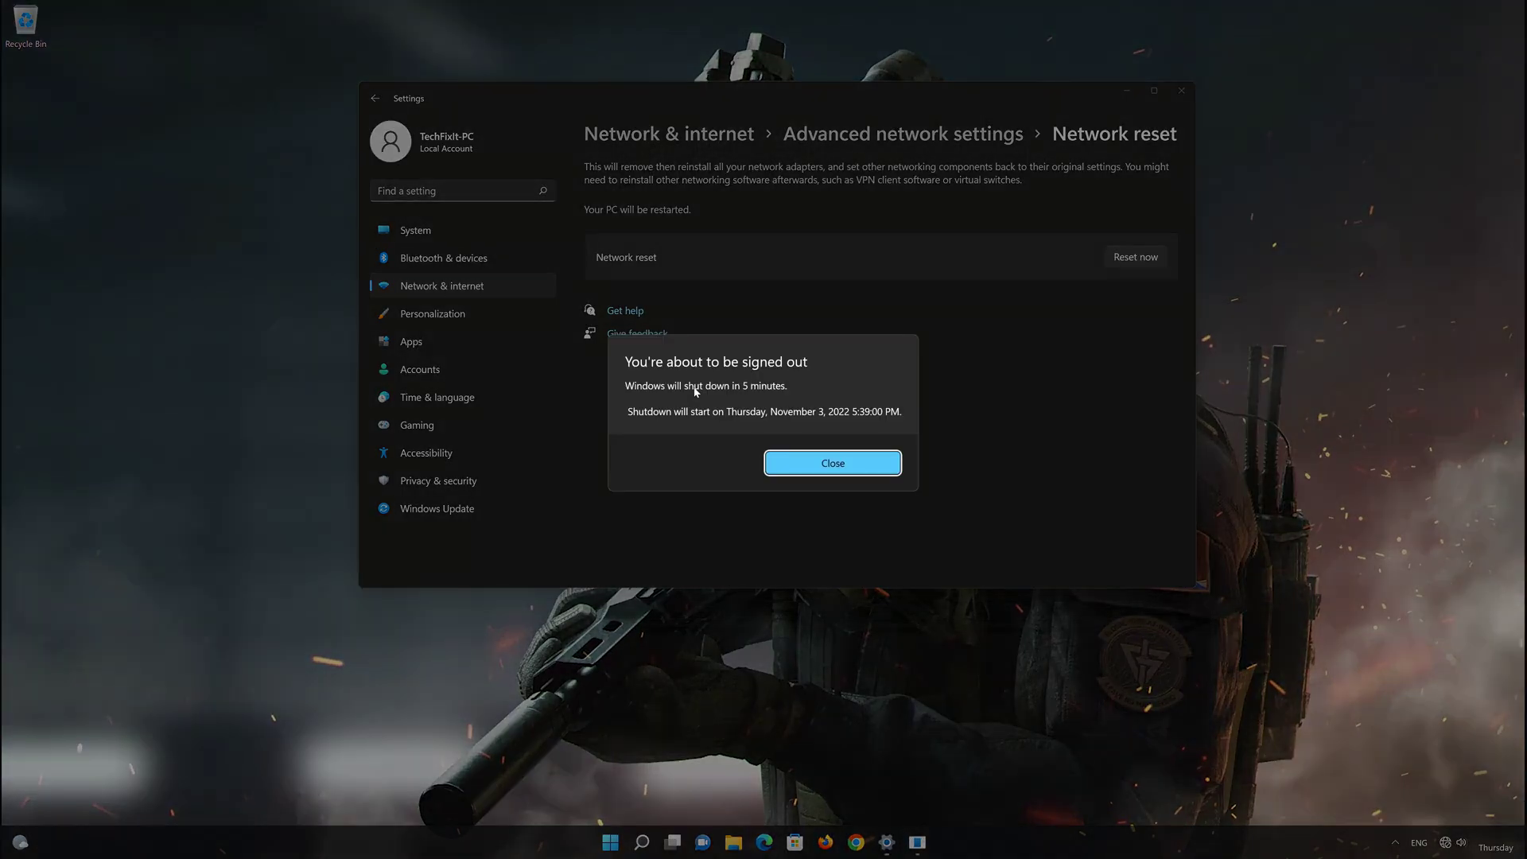
left_click(839, 466)
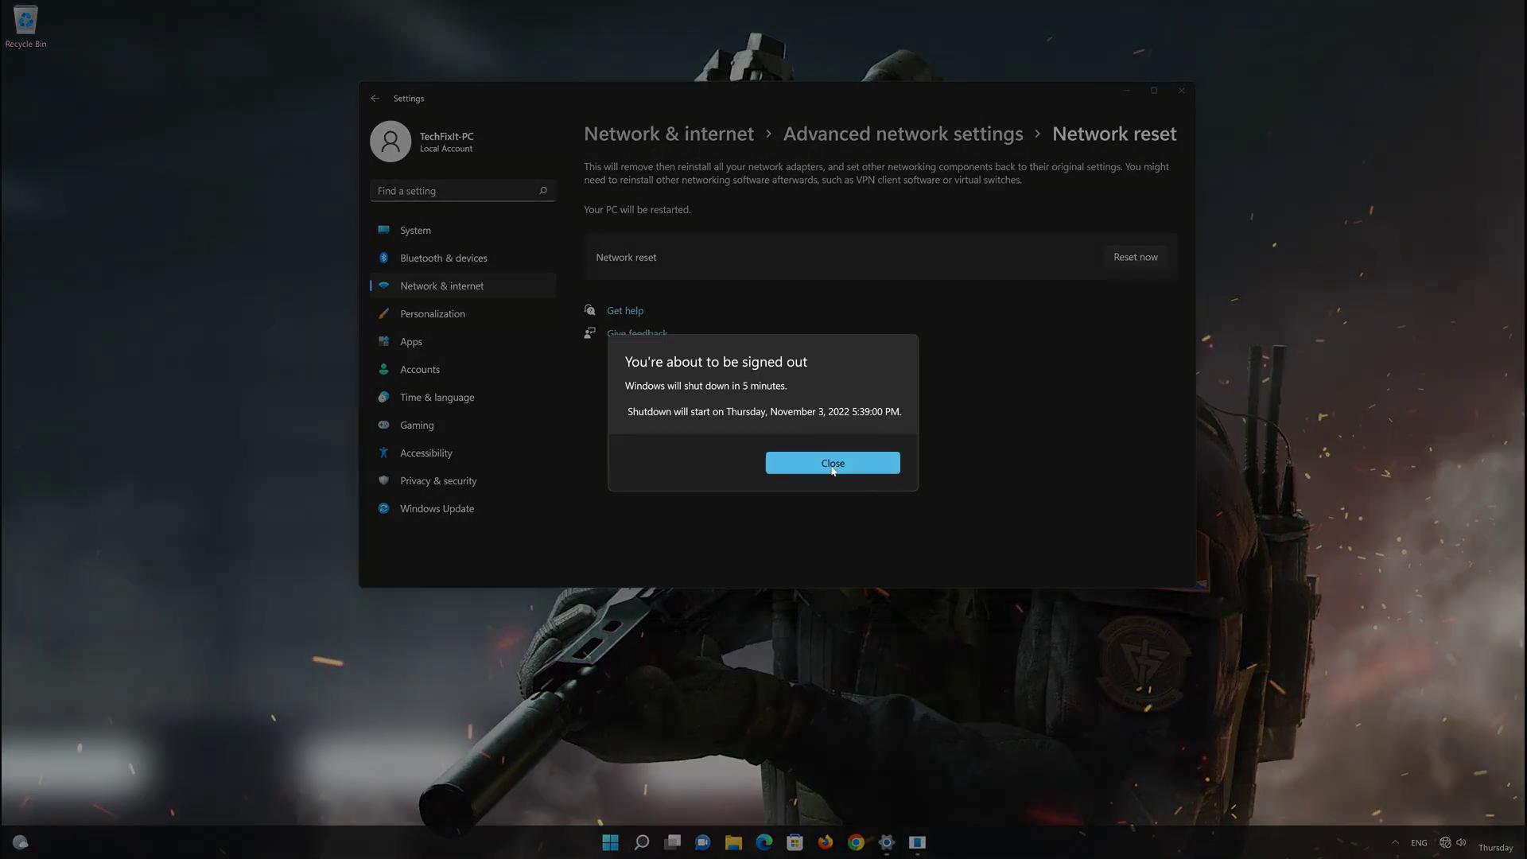
left_click(1182, 92)
Step: Restart the PC from the Start menu's power options
left_click(640, 842)
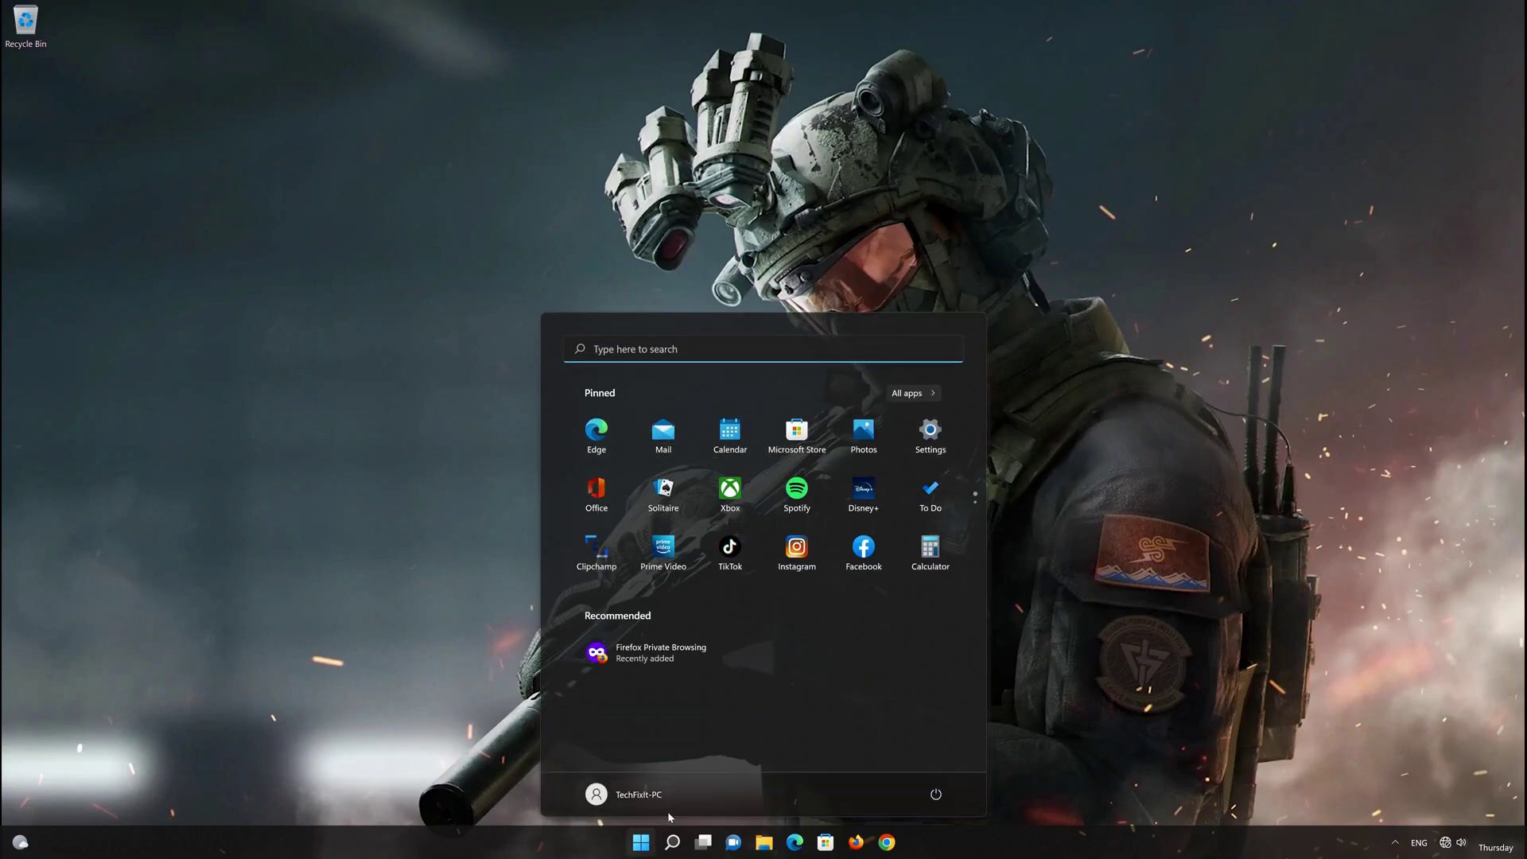
left_click(935, 796)
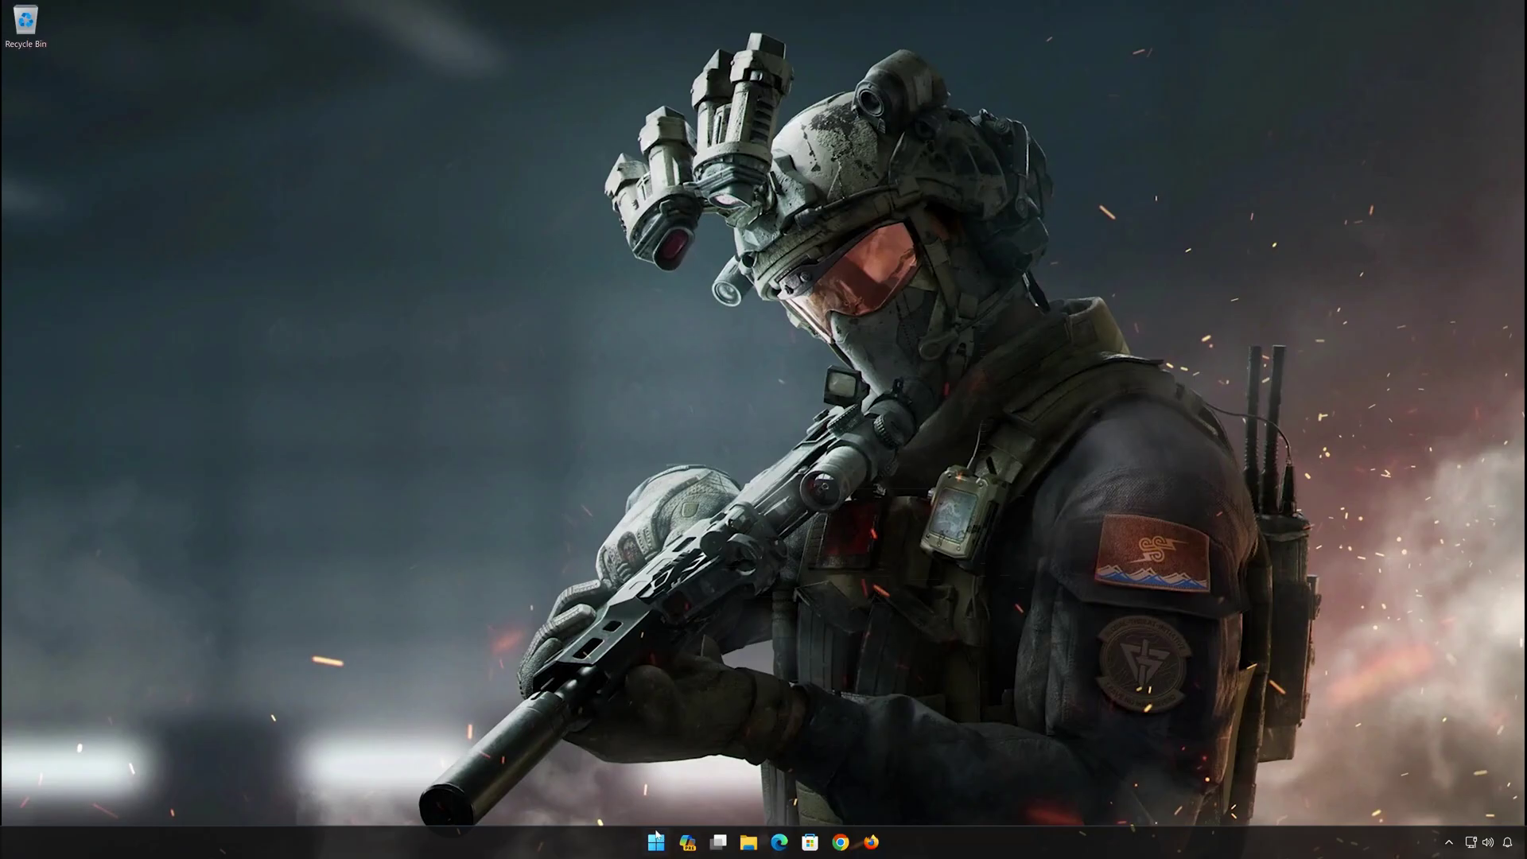
Step: Search 'cmd' and run Command Prompt as administrator, approving the UAC prompt
left_click(656, 836)
type("c")
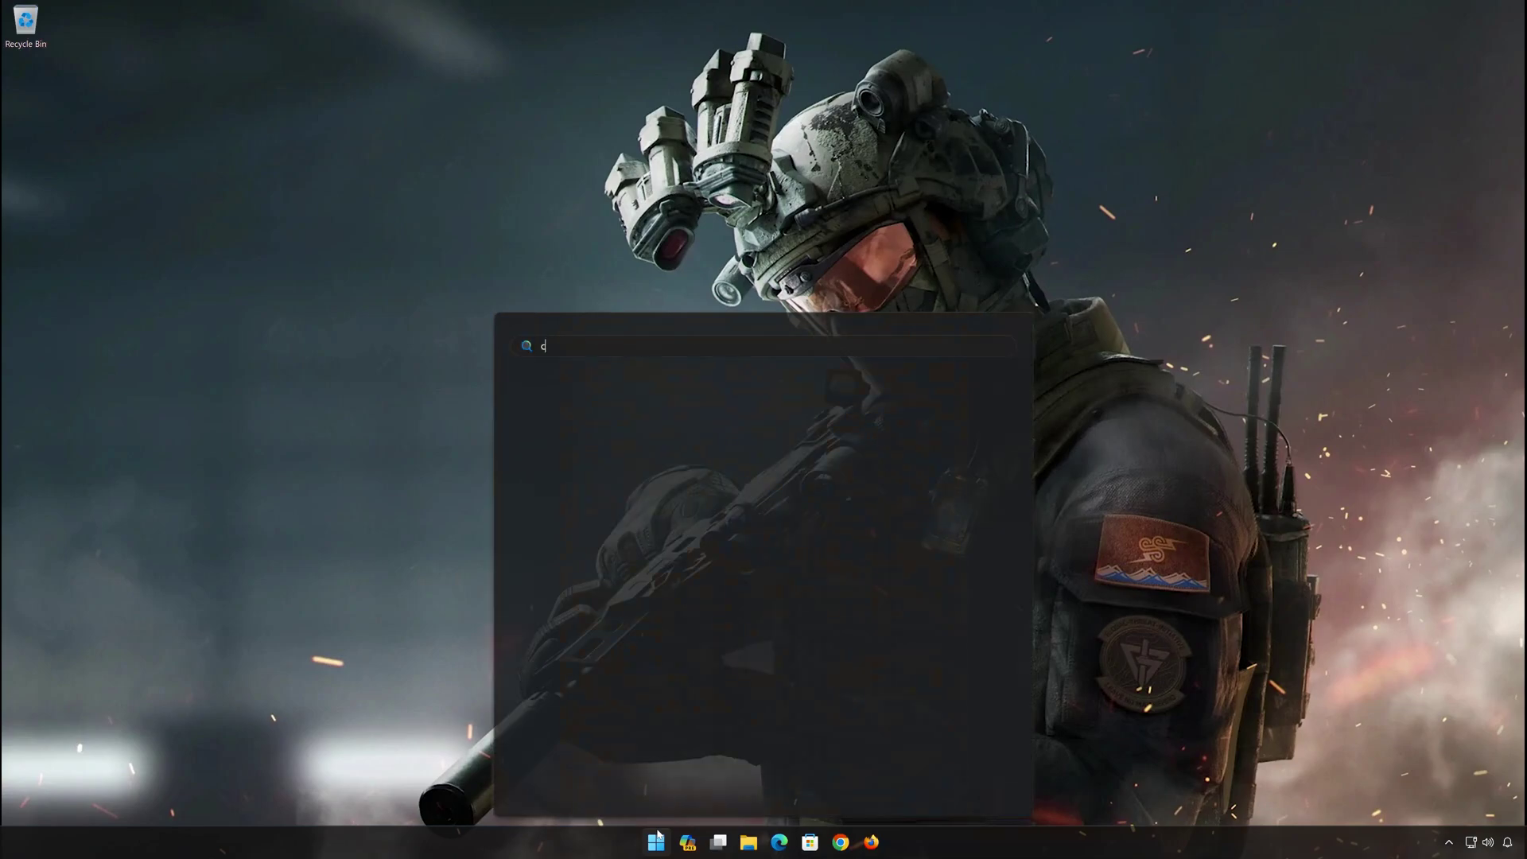
type("md")
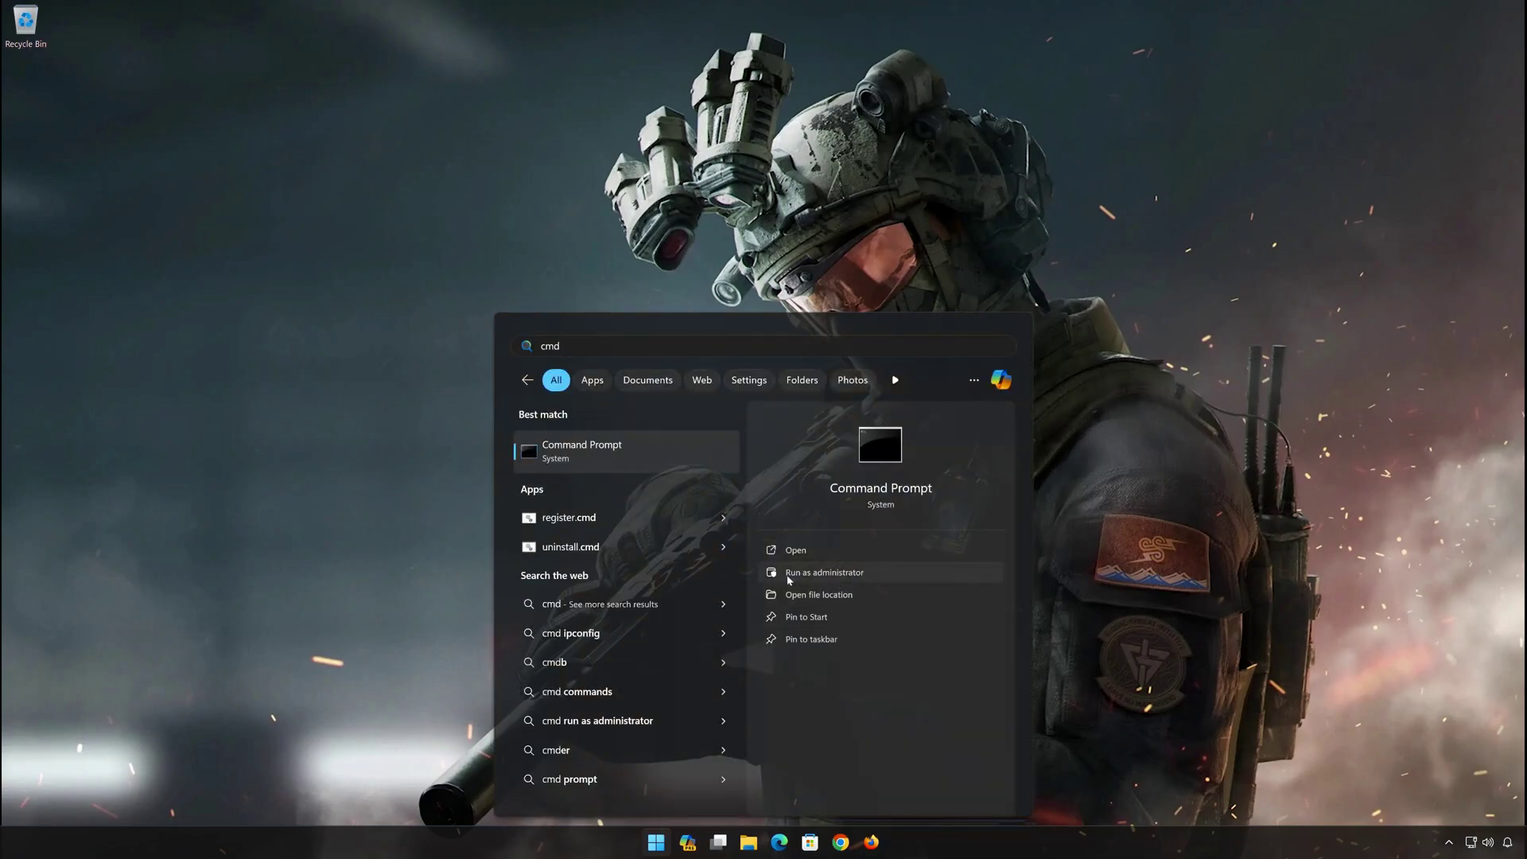
left_click(897, 572)
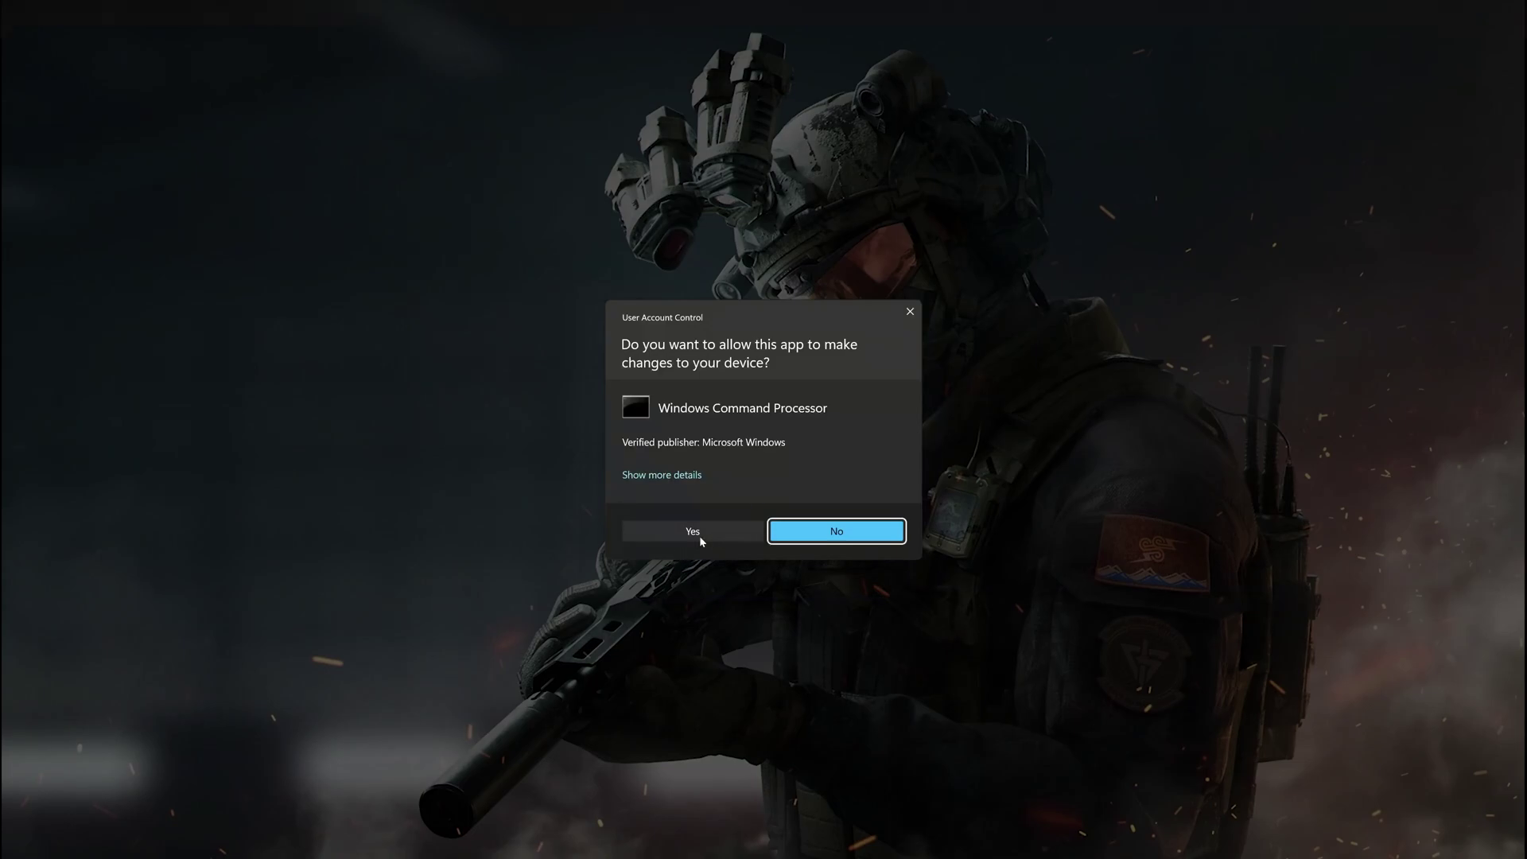
left_click(699, 536)
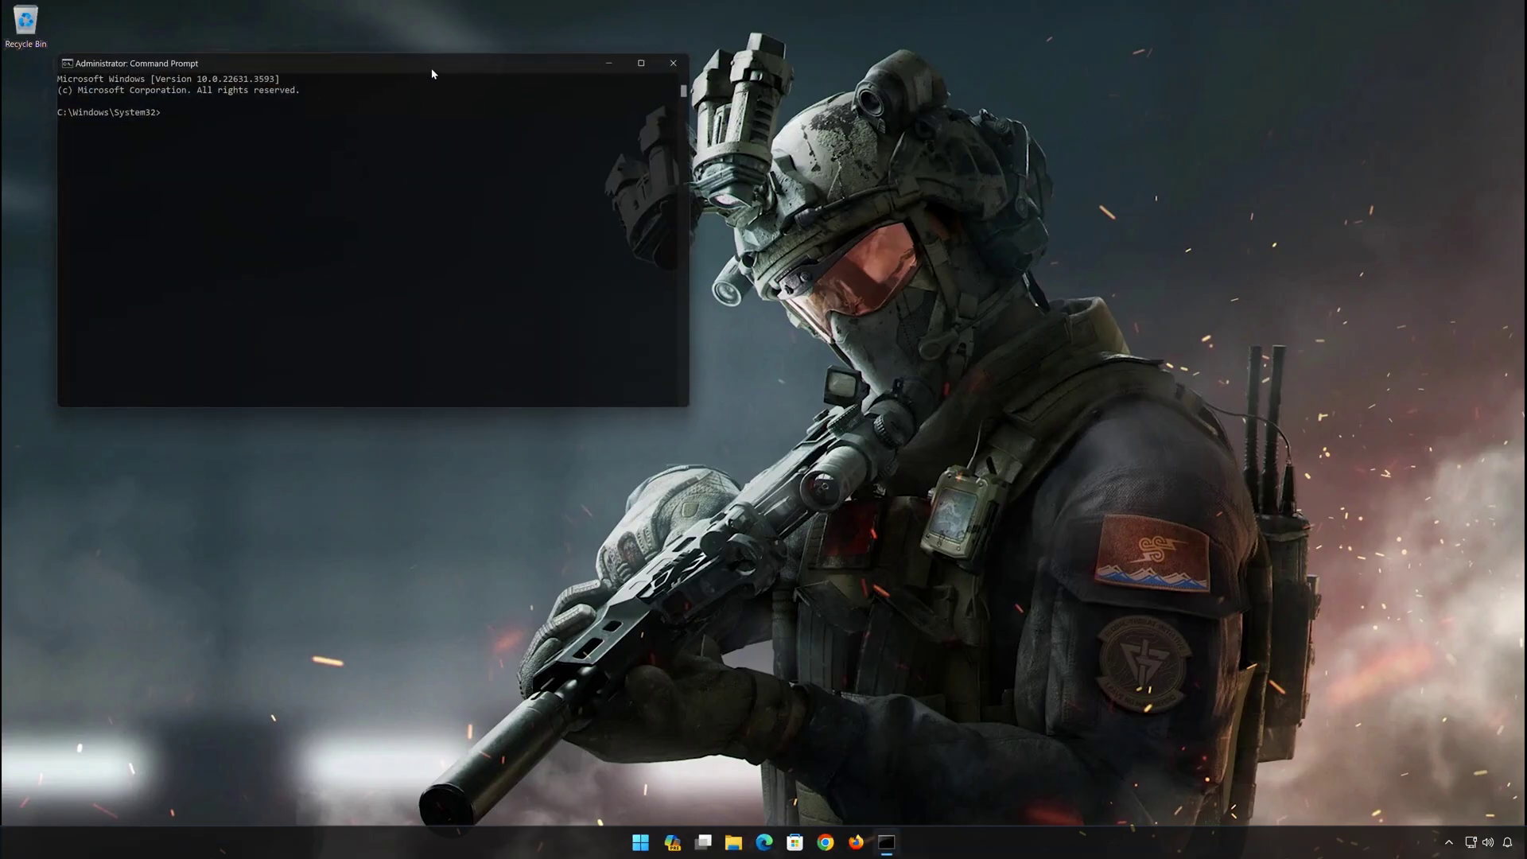
Step: Centre the console, run ipconfig /release, and type ipconfig /renew at the prompt
left_click_drag(432, 70, 836, 184)
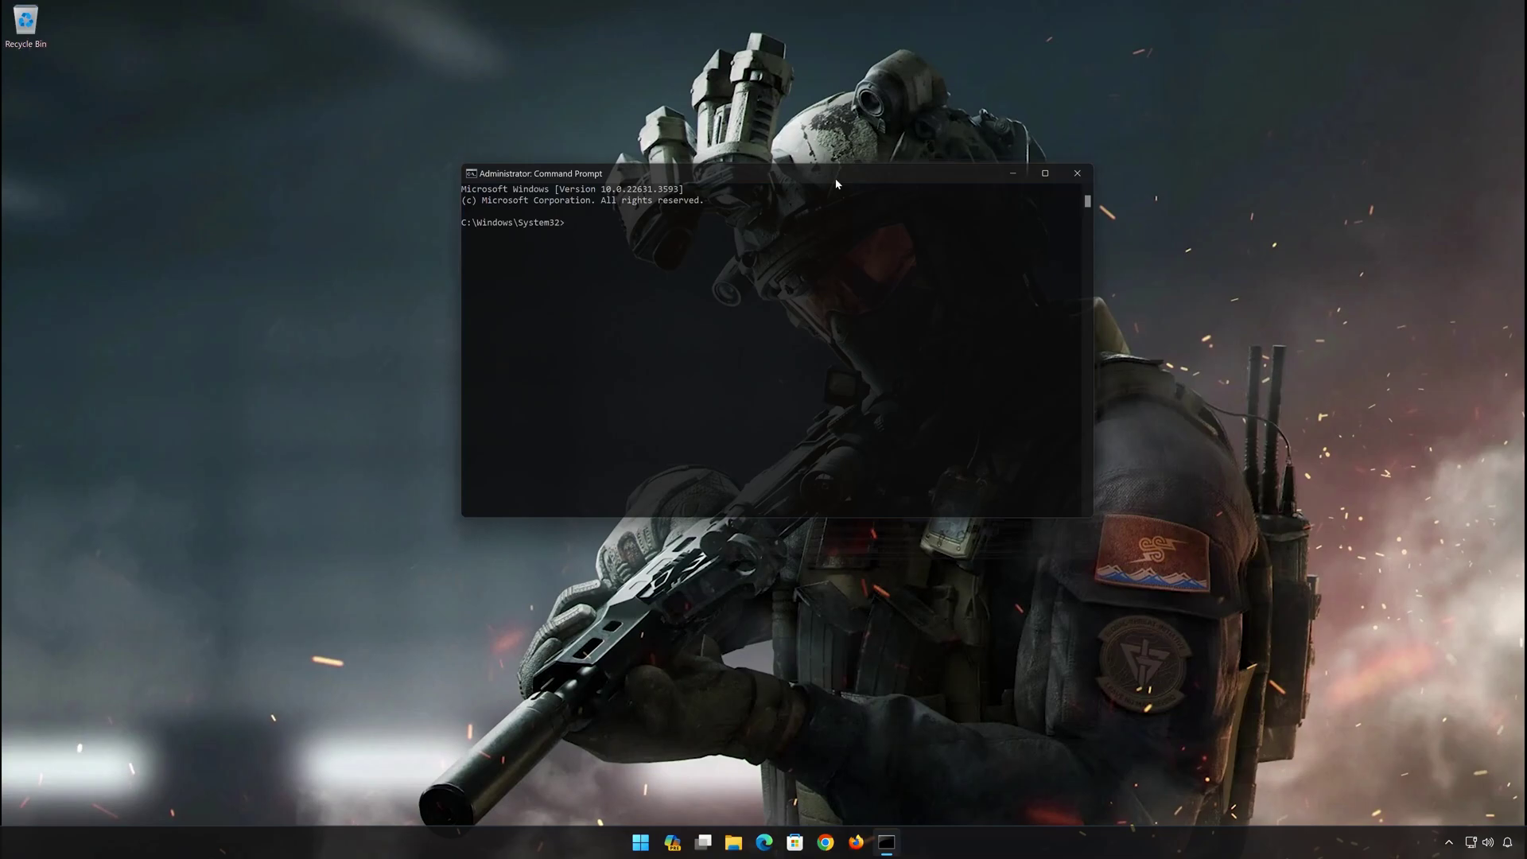
type("p")
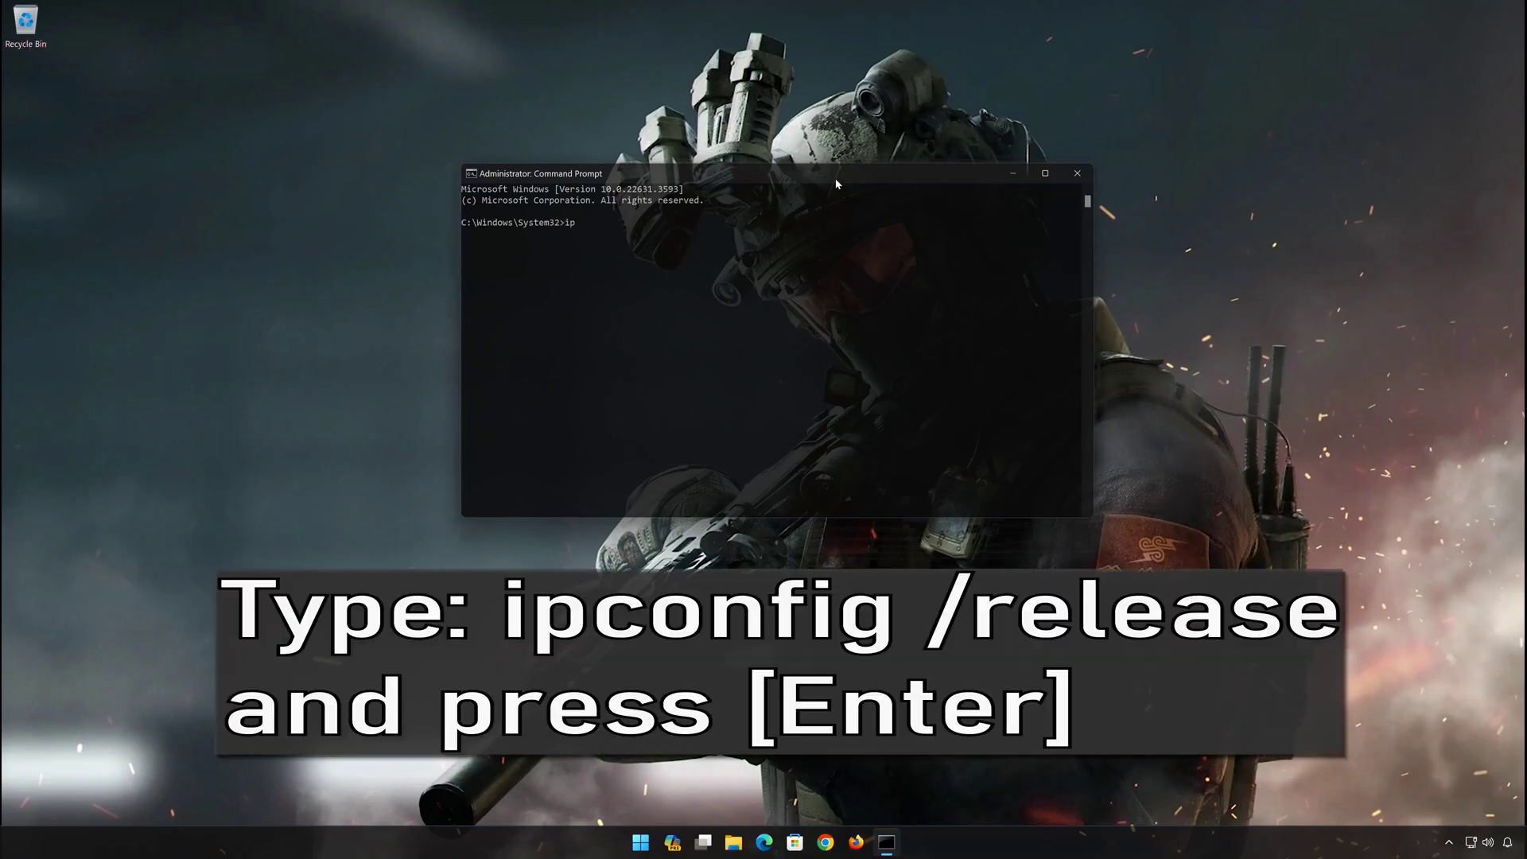
type("config")
type(" /re")
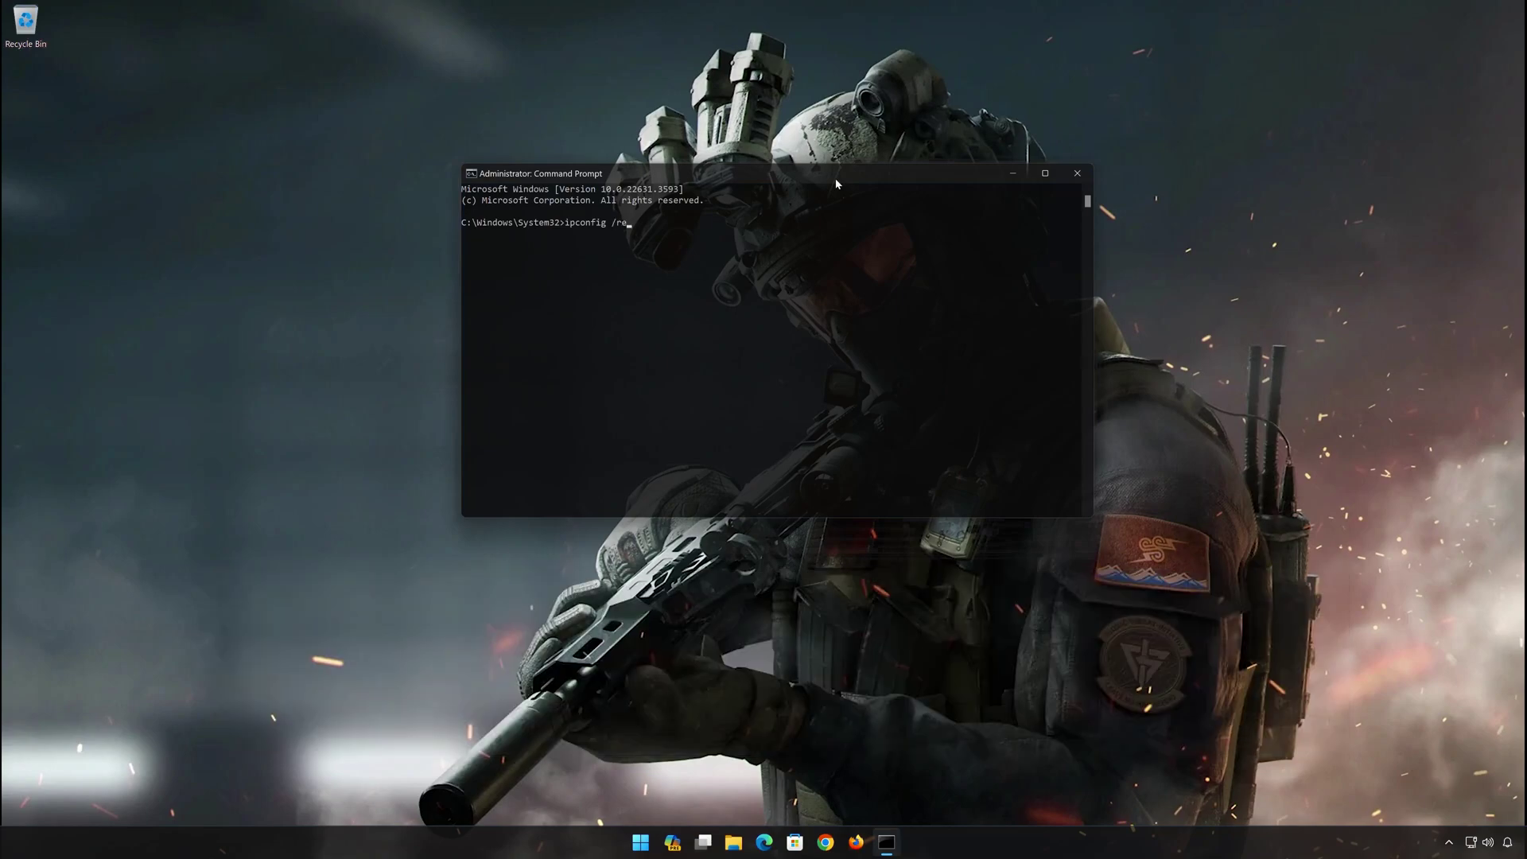
type("lease")
key("Return")
type("i")
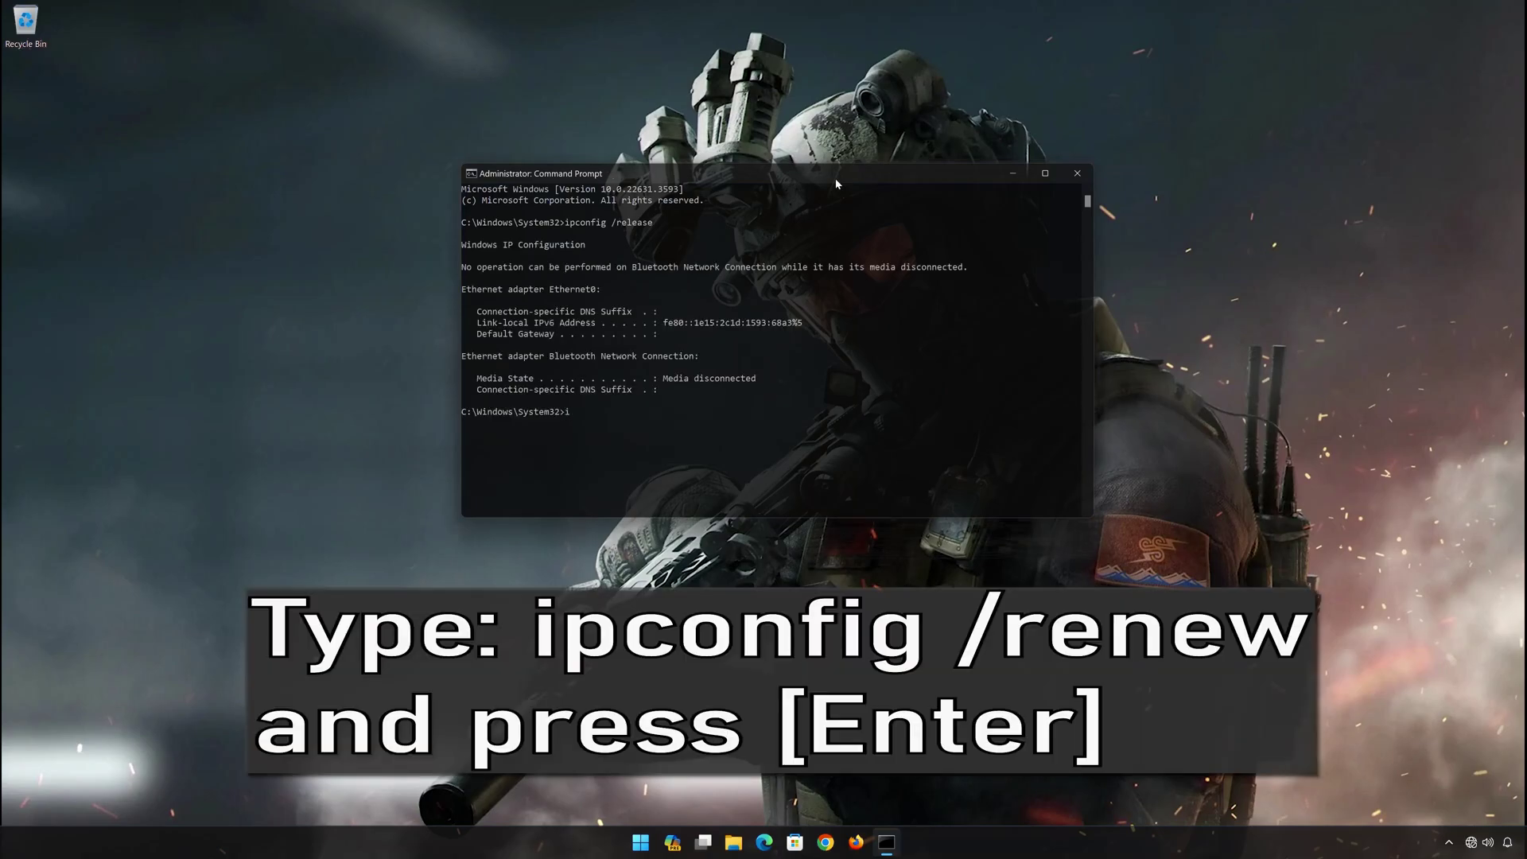
type("pconf")
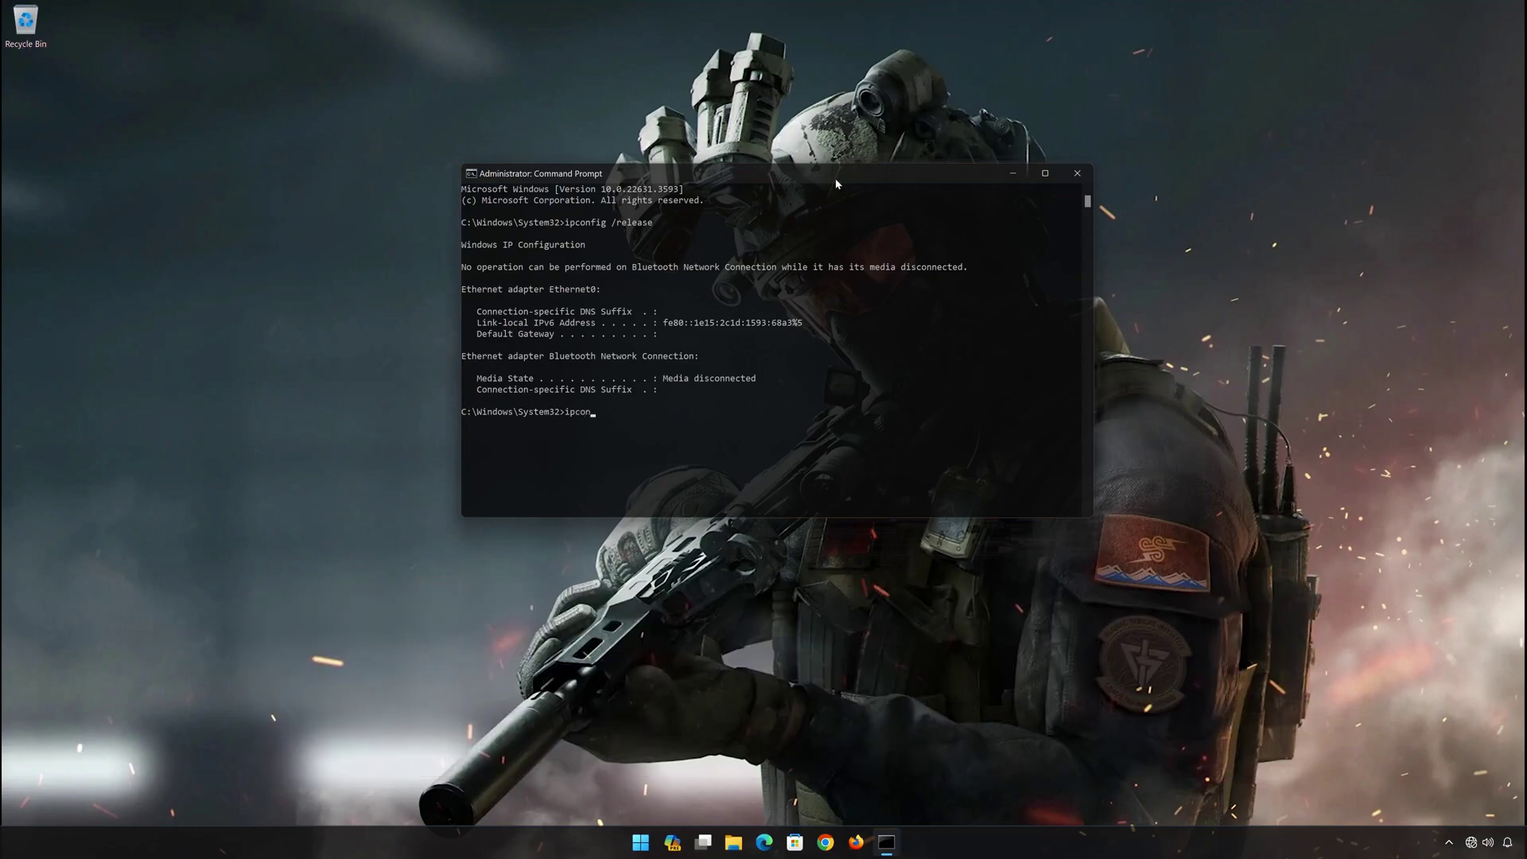
type("ig /")
type("ren")
type("ew")
Step: Renew Ethernet0's IP address, flush the DNS resolver cache with ipconfig /flushdns, and begin typing exit
key("Return")
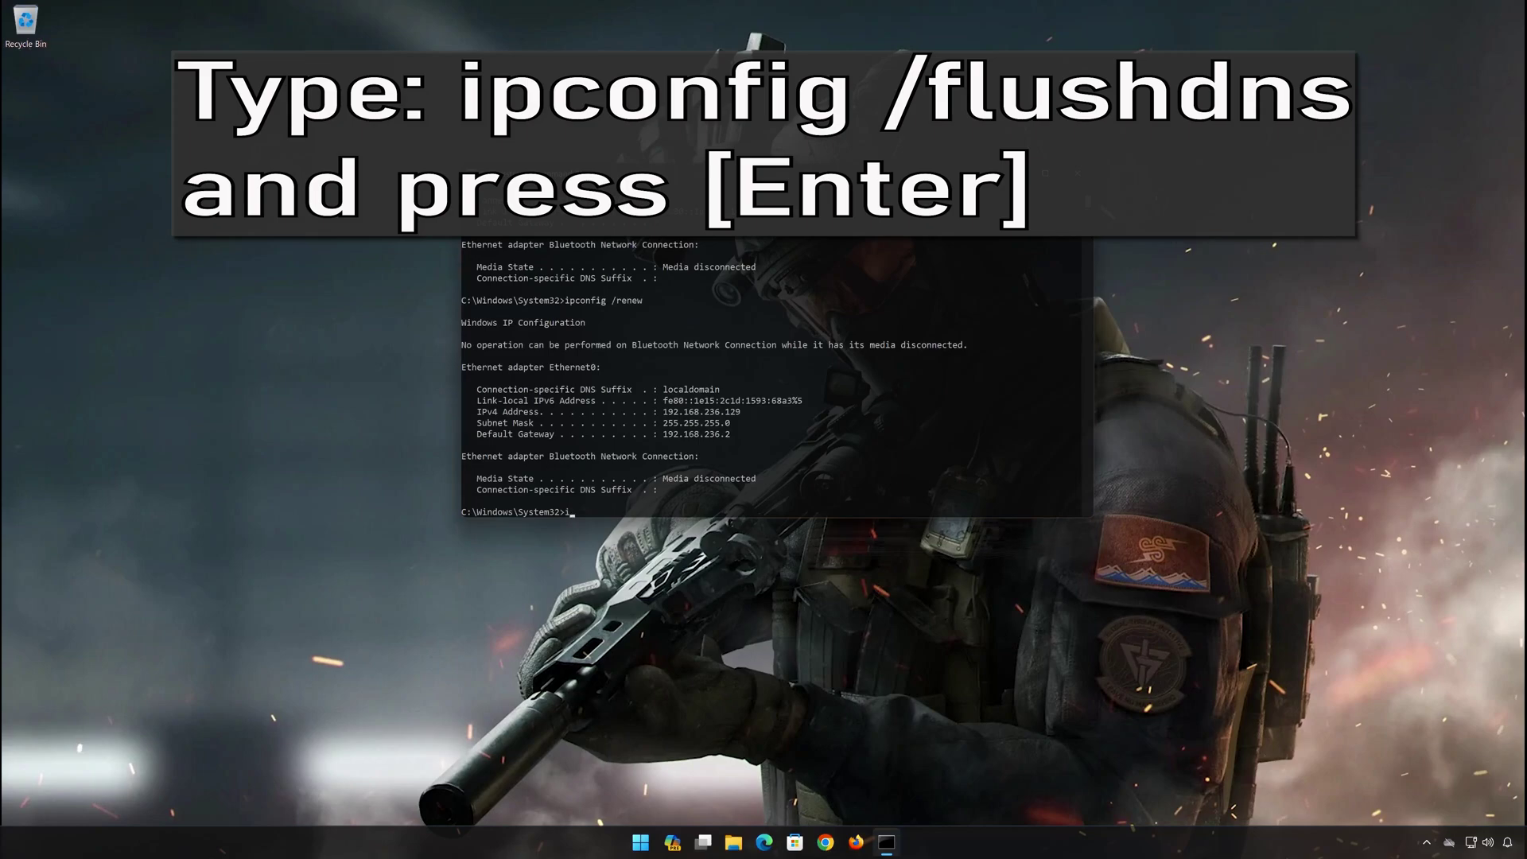
type("pconfig /")
type("flush")
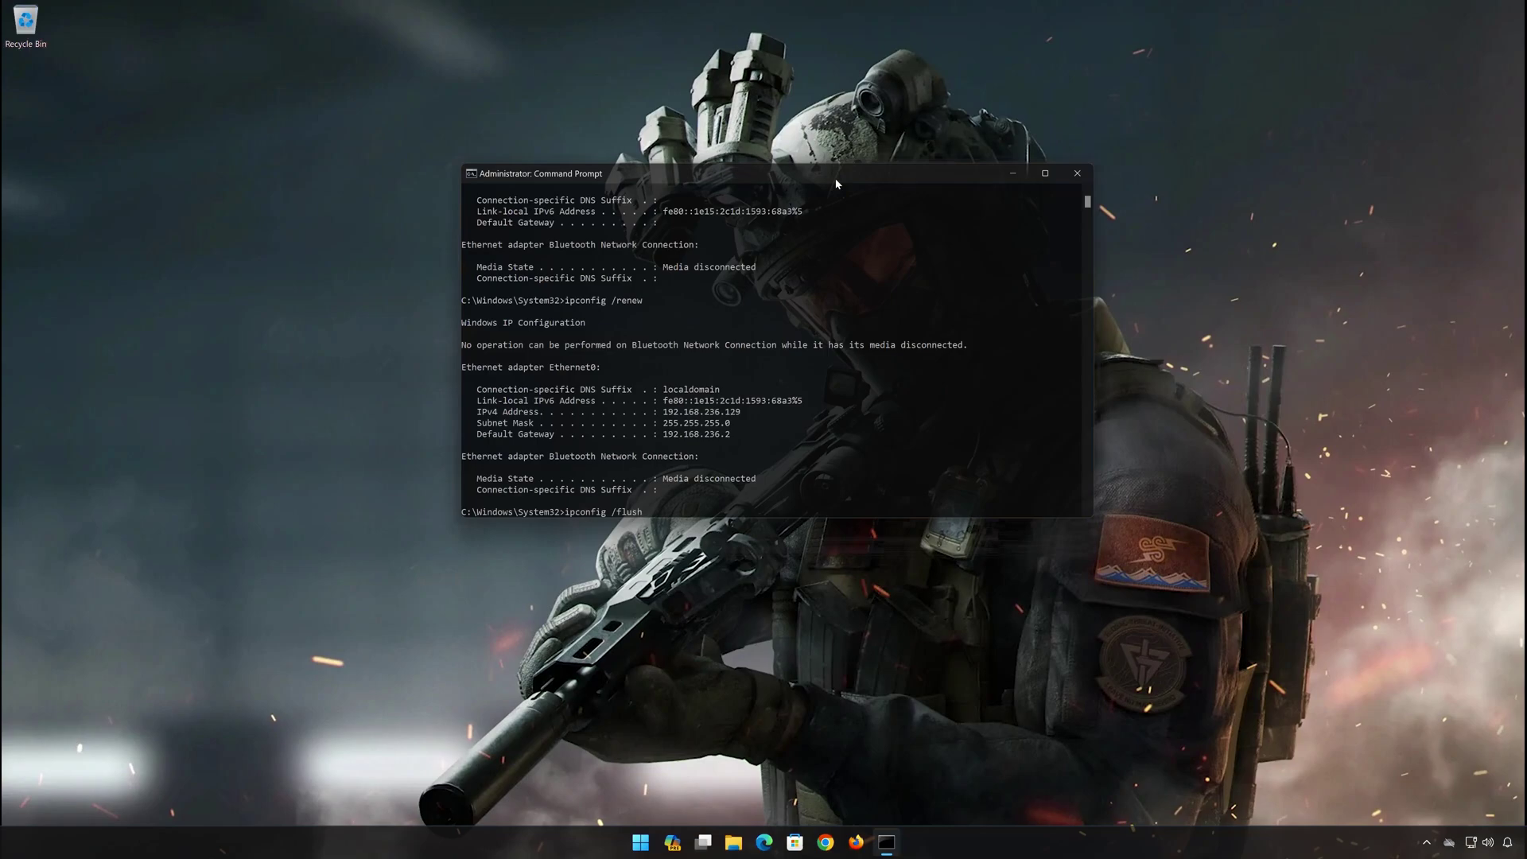
type("dns")
key("Return")
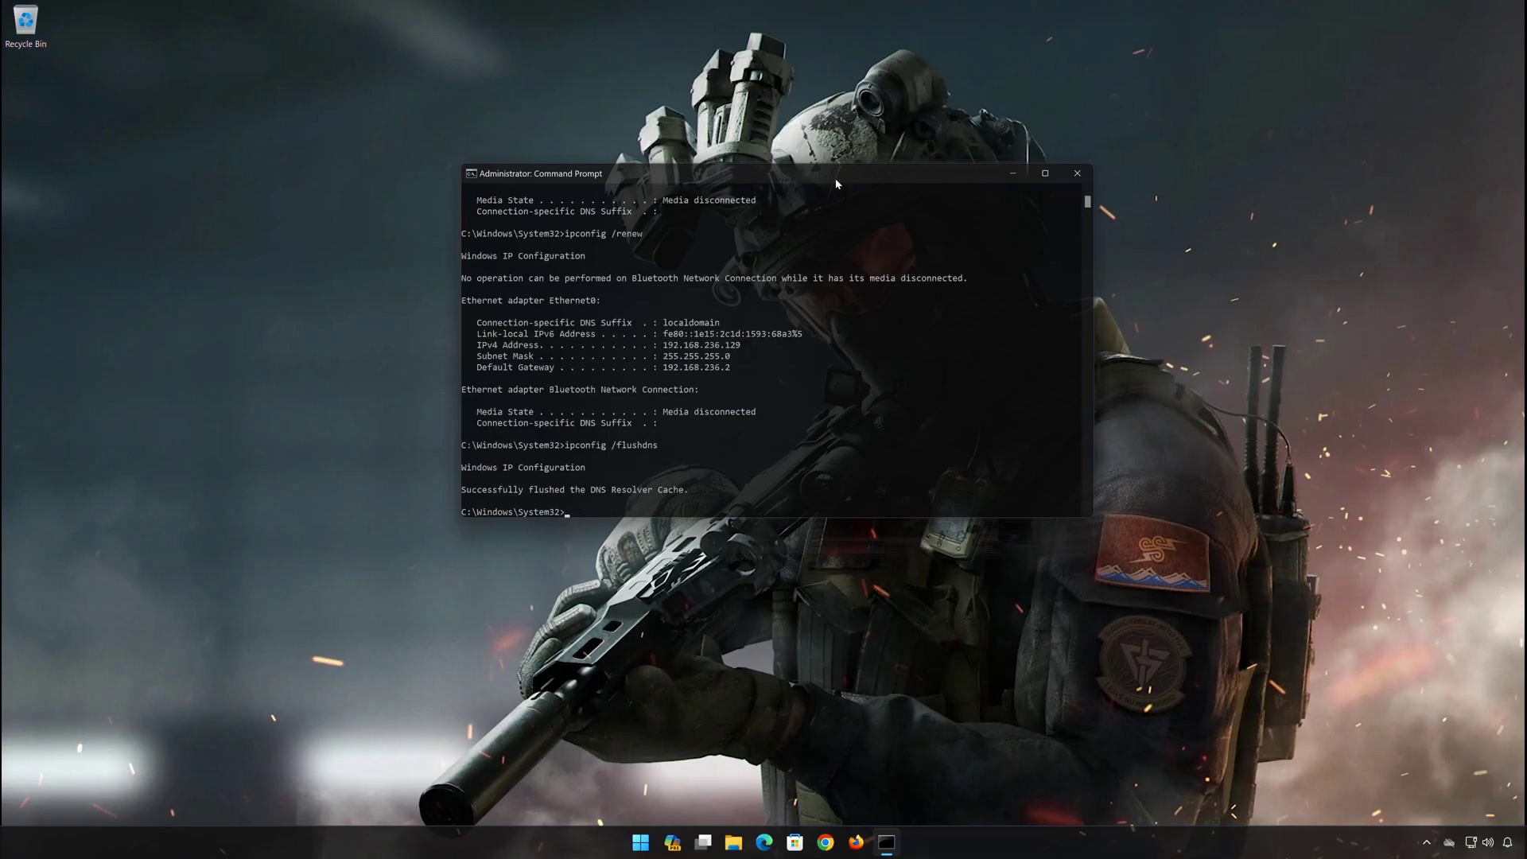
type("exit")
Step: Exit Command Prompt and launch the Settings app from the Start menu
key("Return")
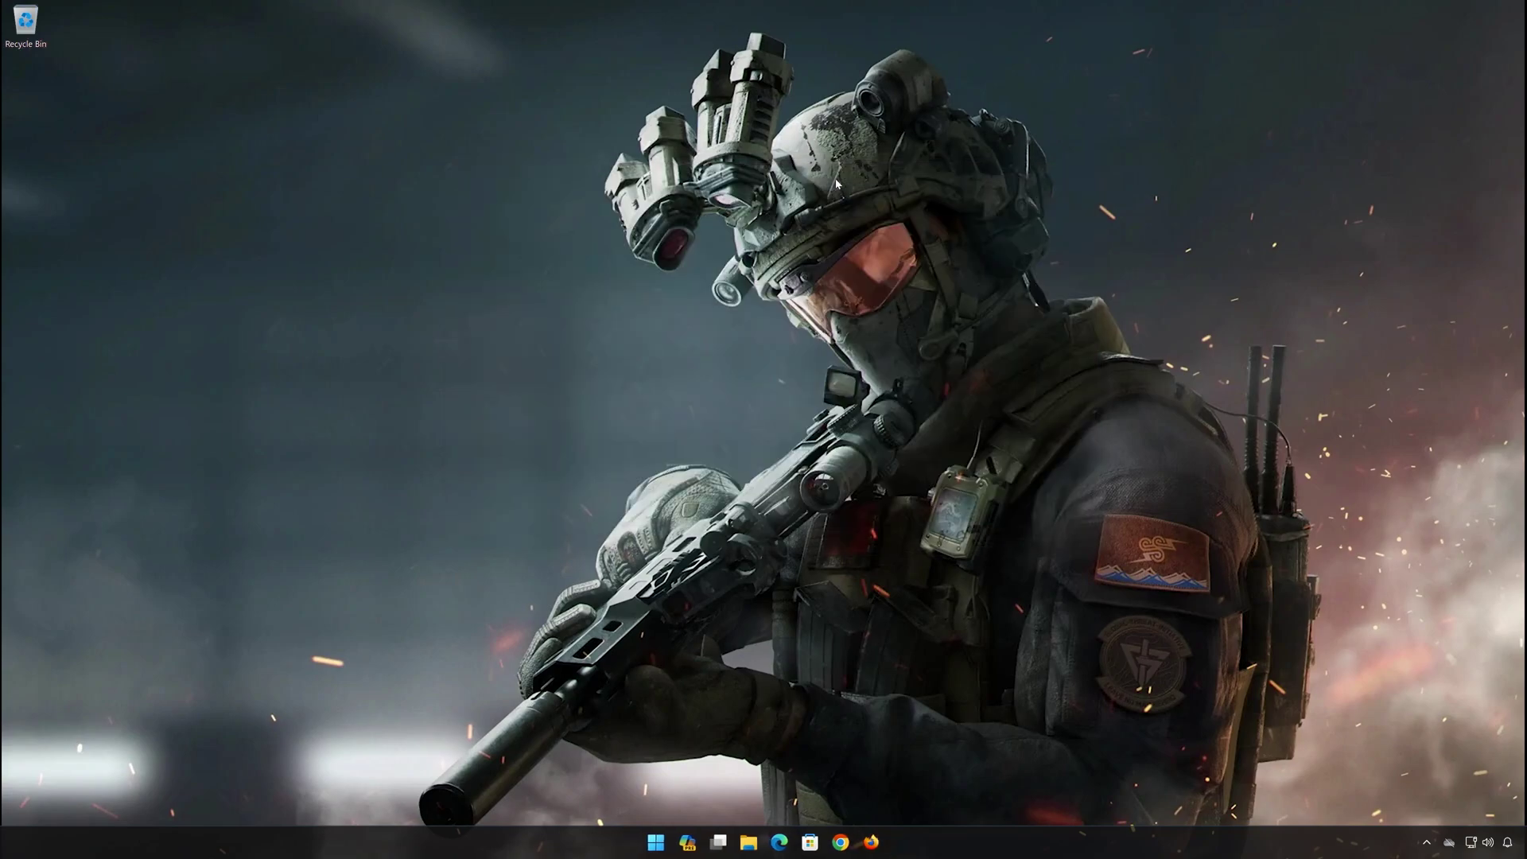
left_click(656, 843)
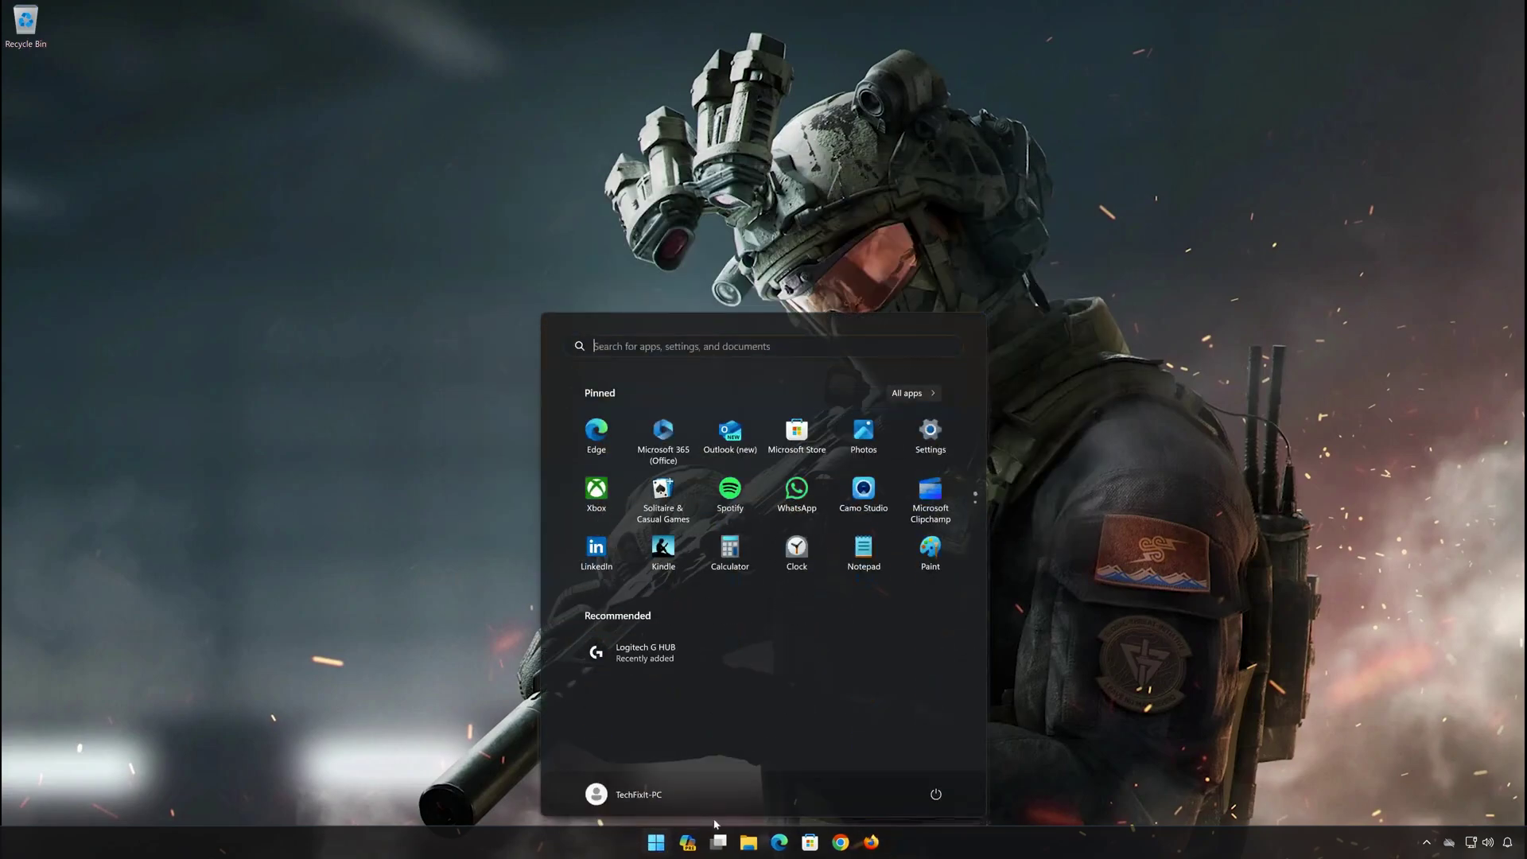
left_click(934, 797)
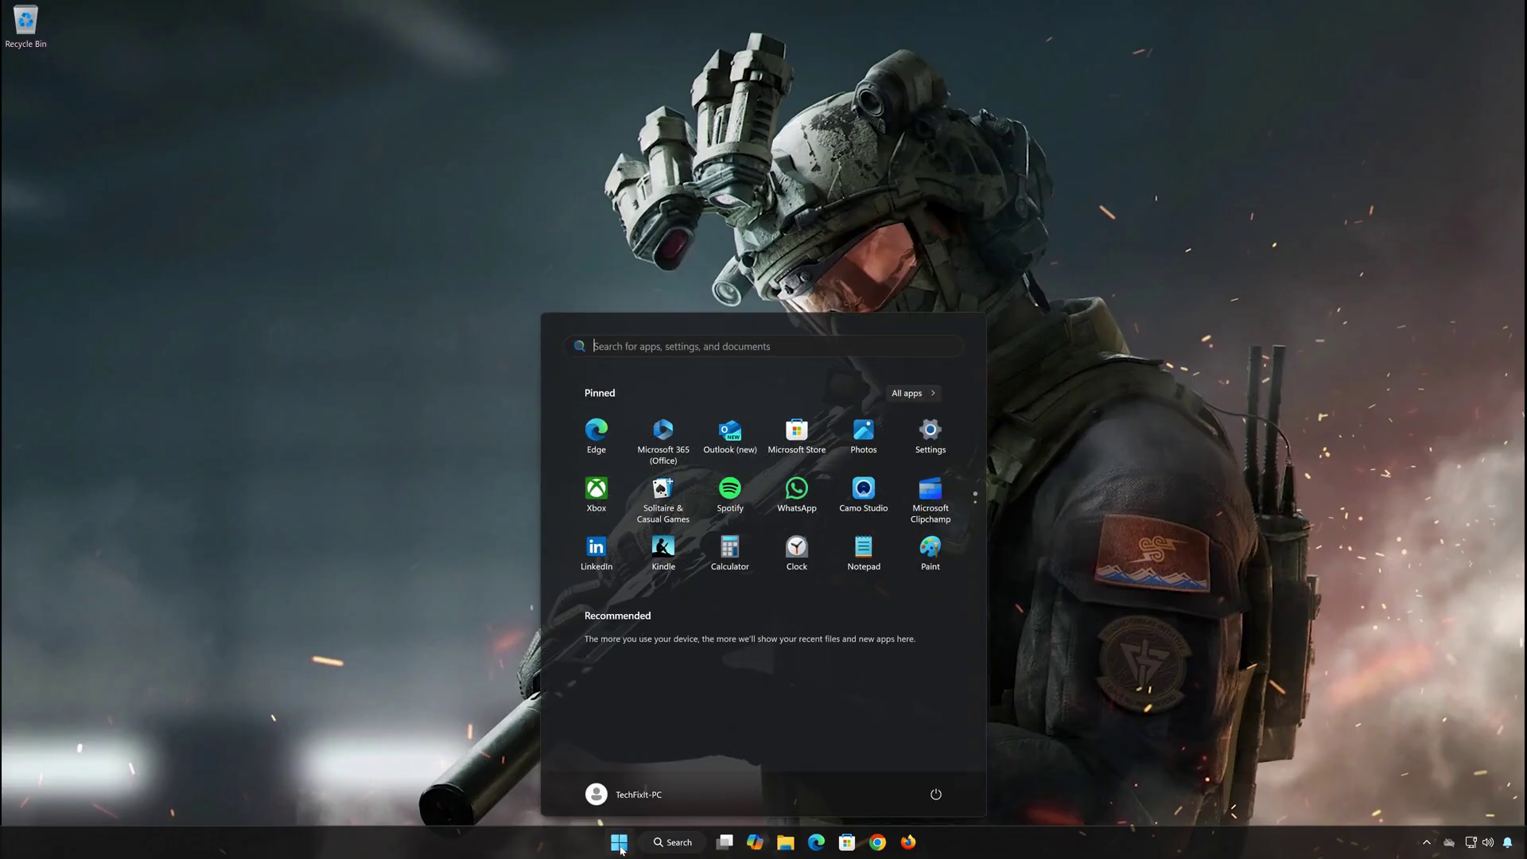
left_click(930, 436)
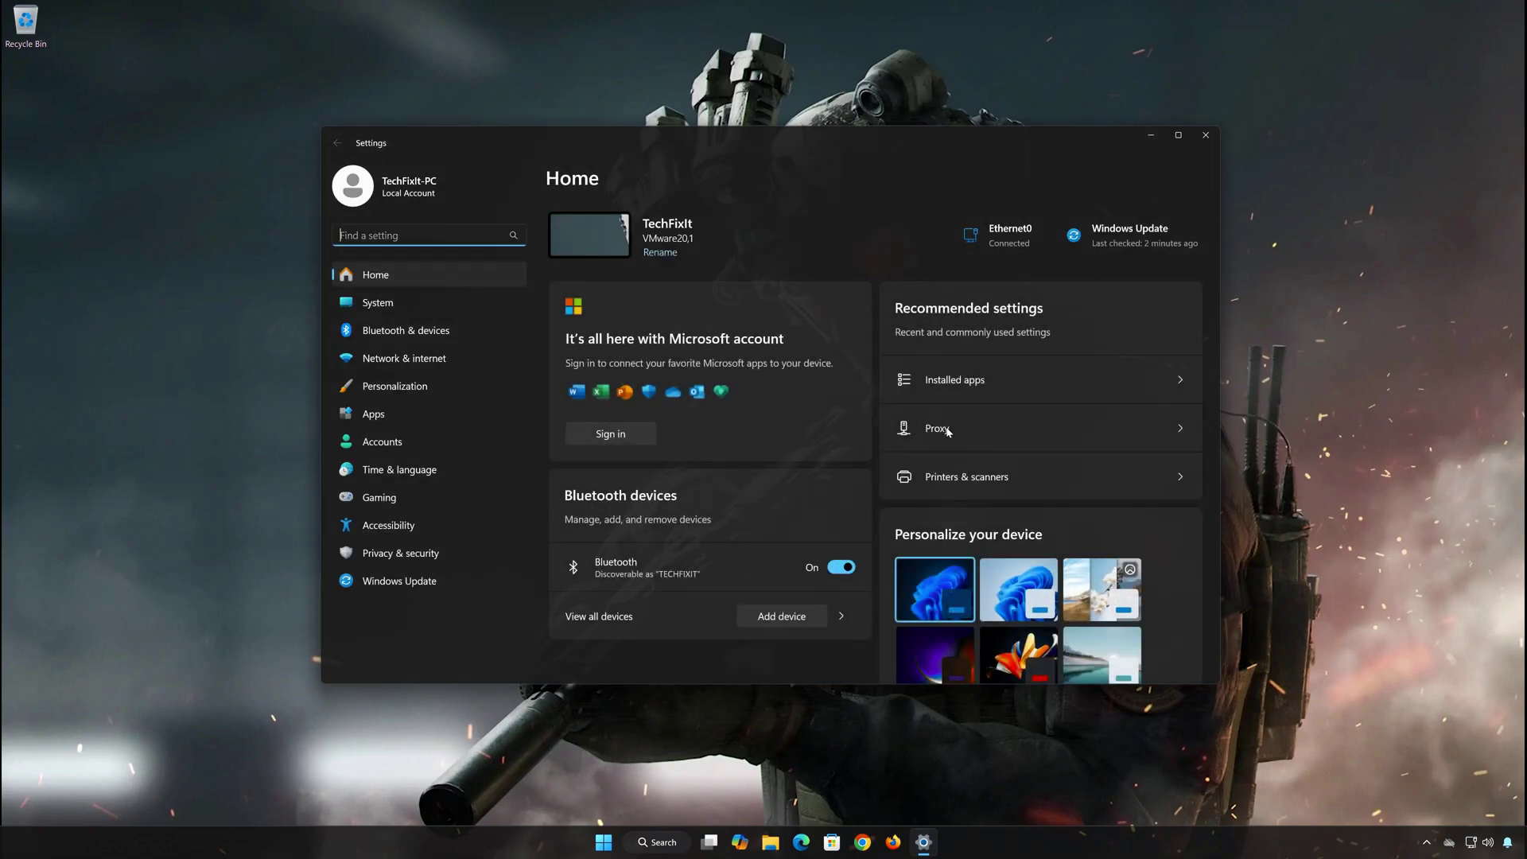
Step: Open the Proxy page under Network & internet in Settings
left_click(412, 361)
left_click(671, 522)
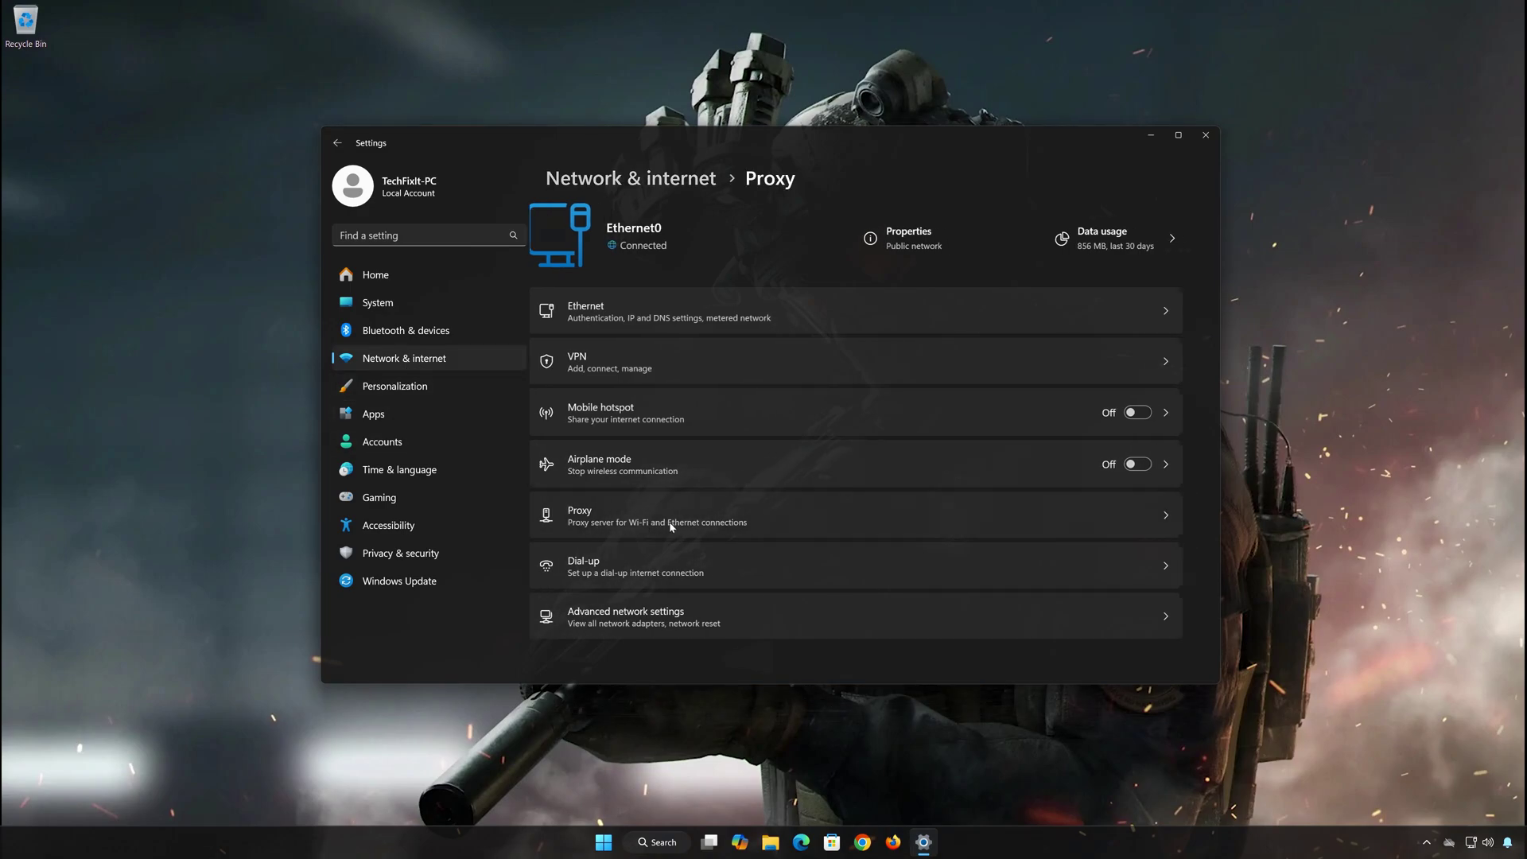